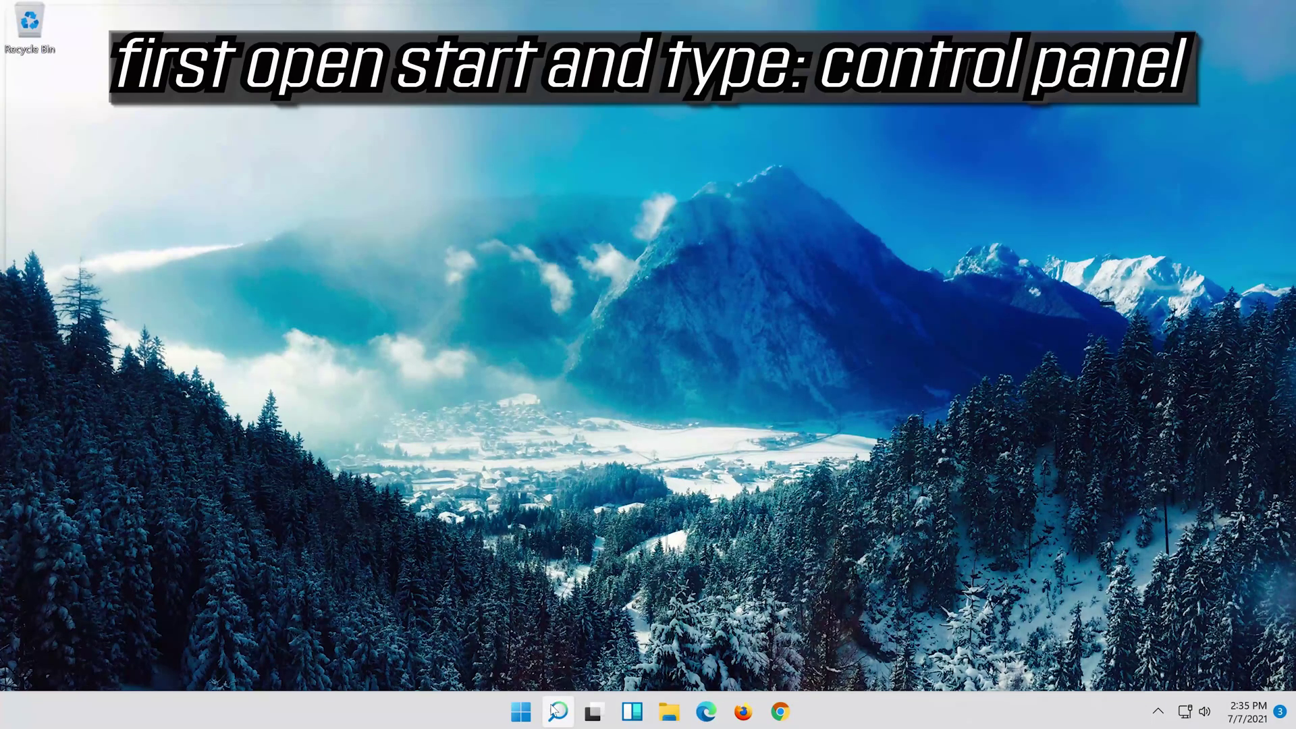
Step: Search the Start menu for 'control panel' and launch Control Panel
{"action": "left_click", "coordinate": [556, 711]}
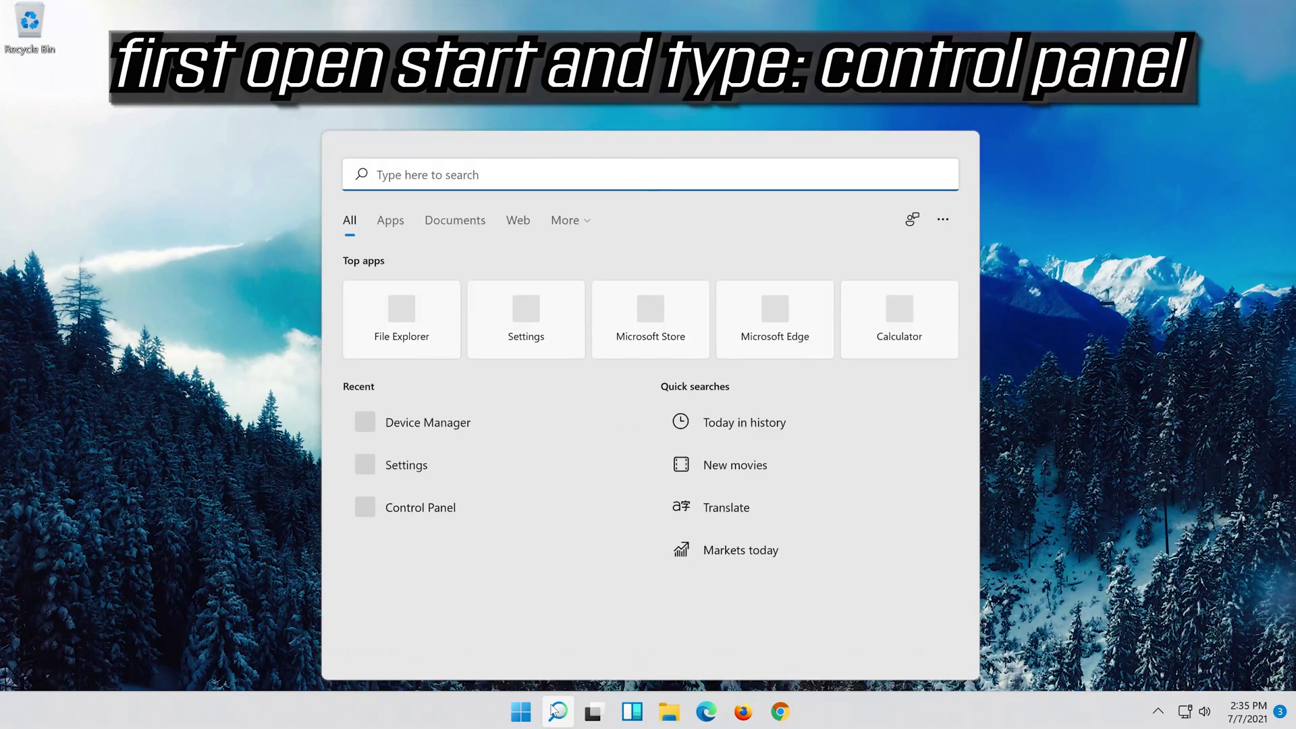
{"action": "type", "text": "con"}
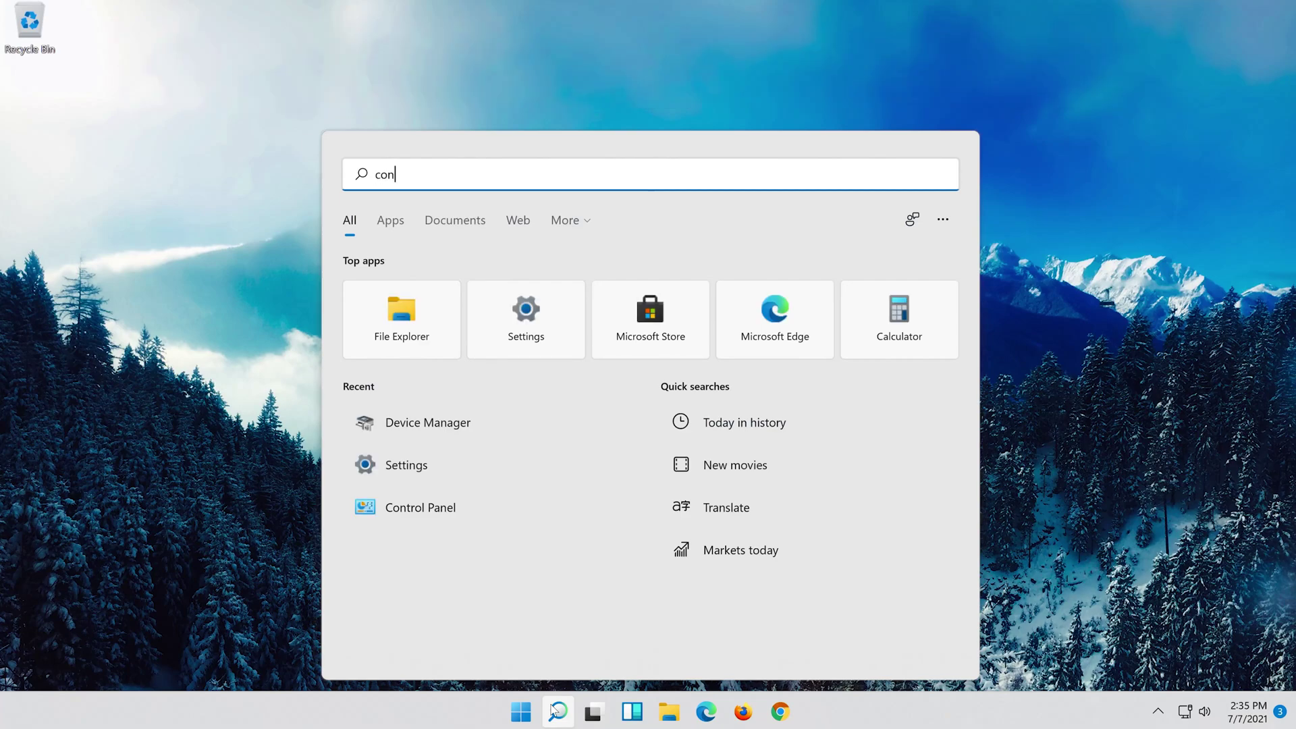
{"action": "type", "text": "trol panel"}
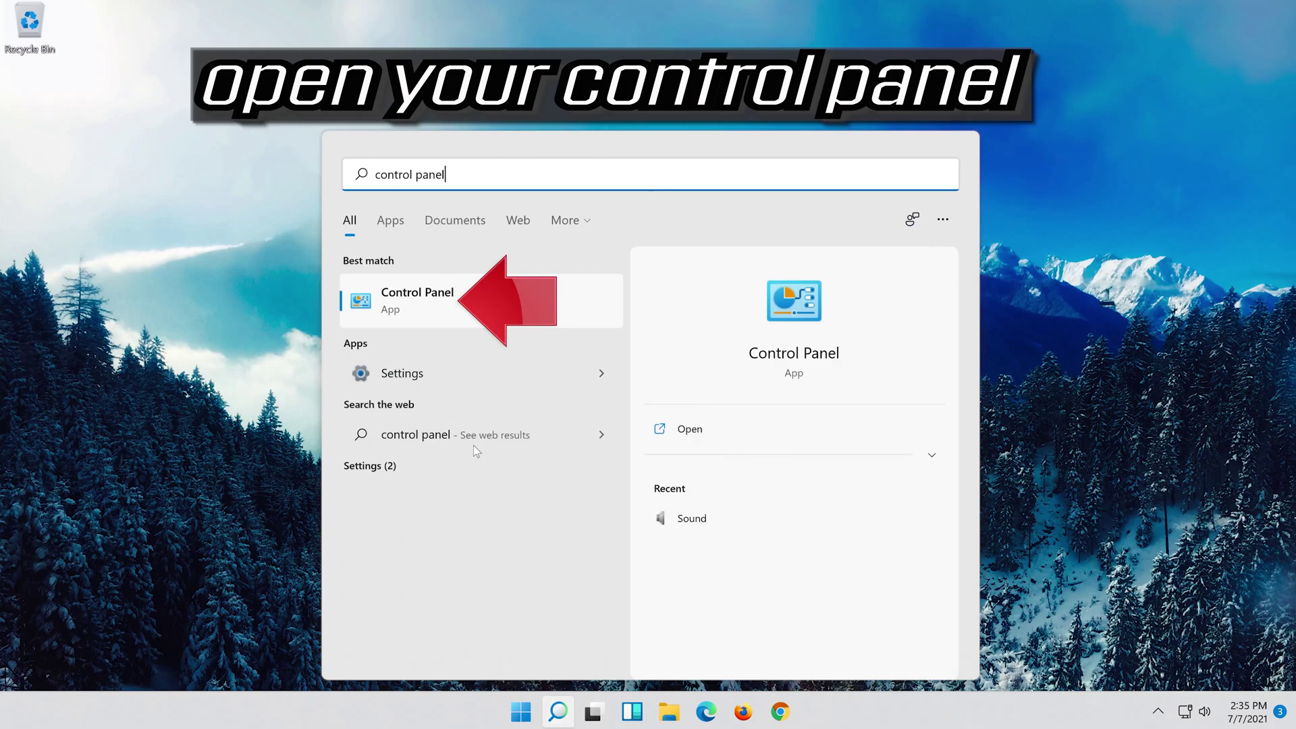
{"action": "left_click", "coordinate": [476, 323]}
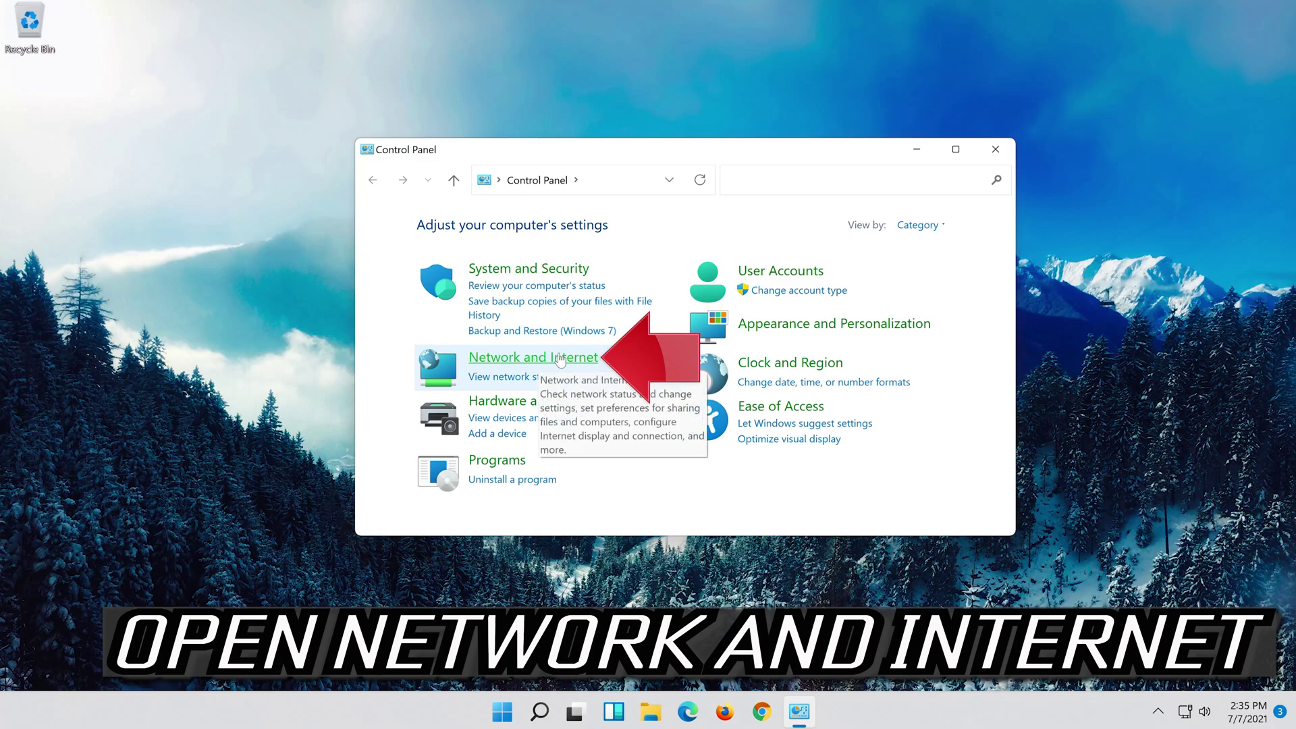
Step: Go to Network and Internet > Network and Sharing Center and open the Ethernet0 status
{"action": "left_click", "coordinate": [559, 359]}
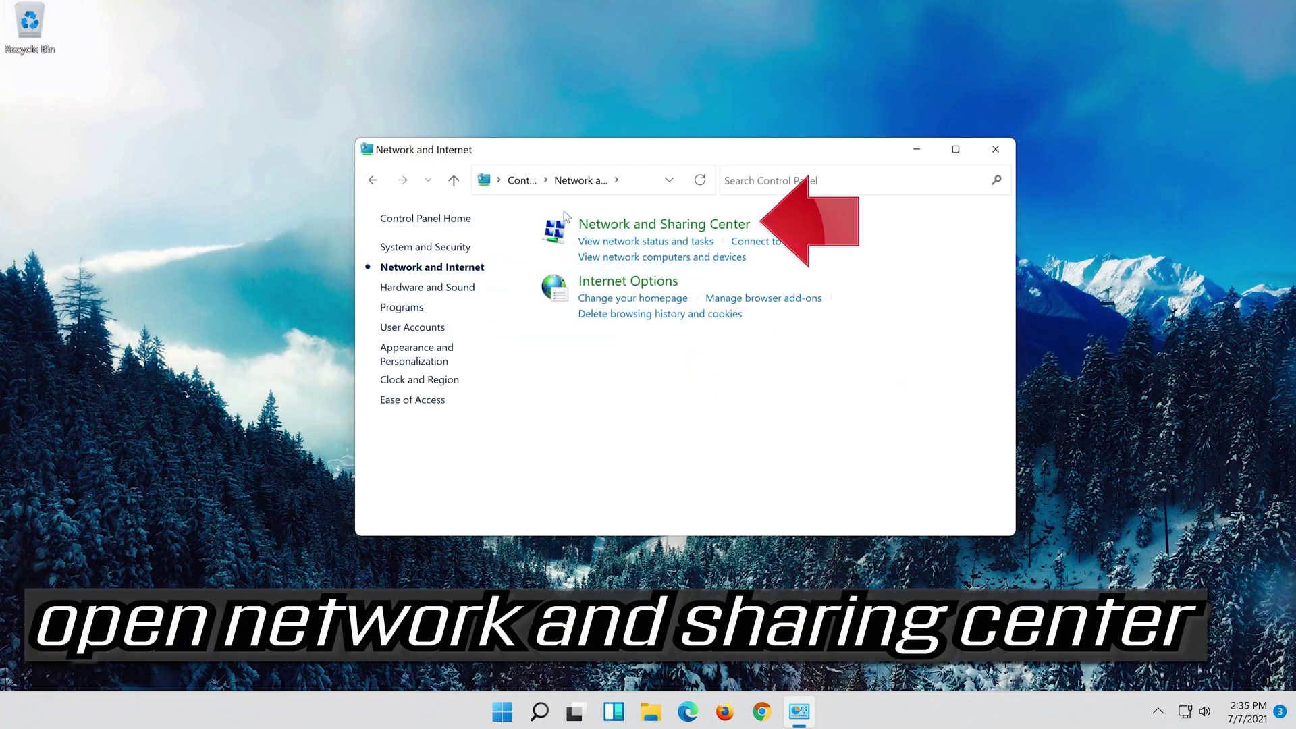
{"action": "left_click", "coordinate": [632, 224]}
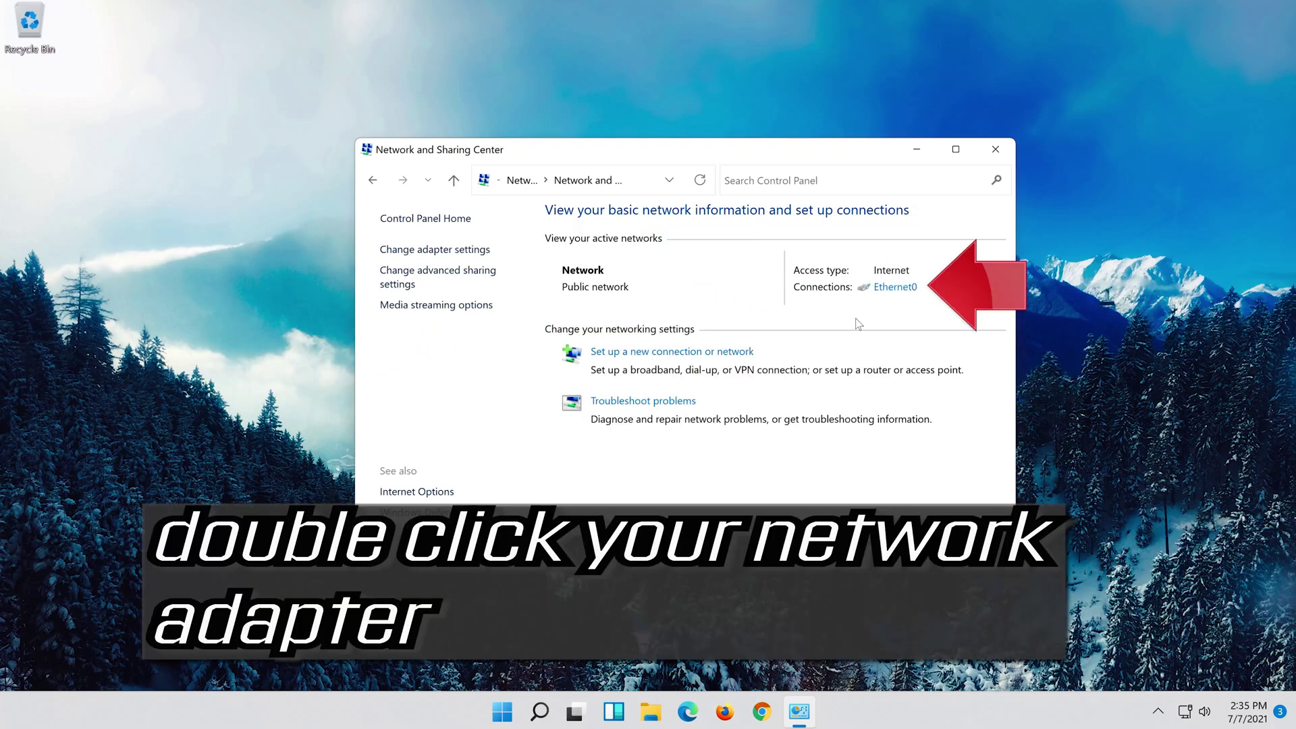
{"action": "left_click", "coordinate": [891, 290]}
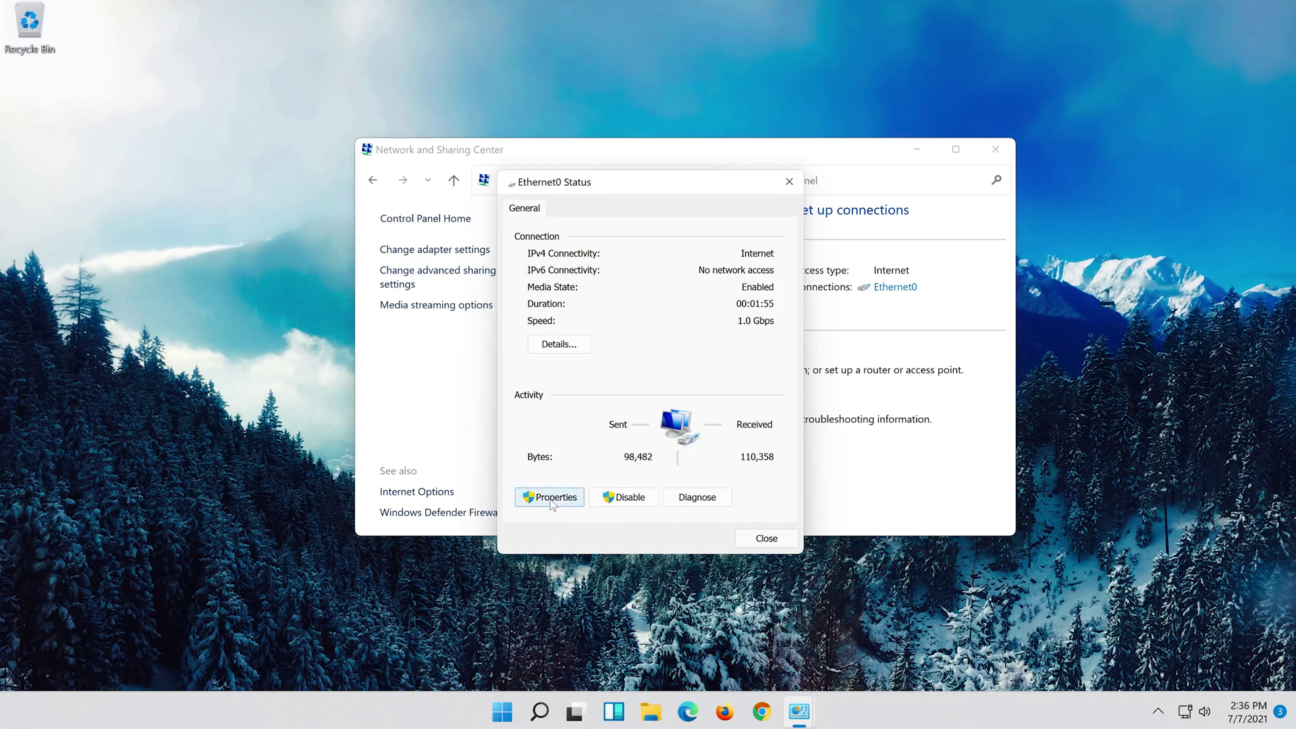
Step: Open Ethernet0's TCP/IPv4 properties and switch to manually specified DNS server addresses
{"action": "left_click", "coordinate": [552, 497]}
{"action": "left_click", "coordinate": [552, 497]}
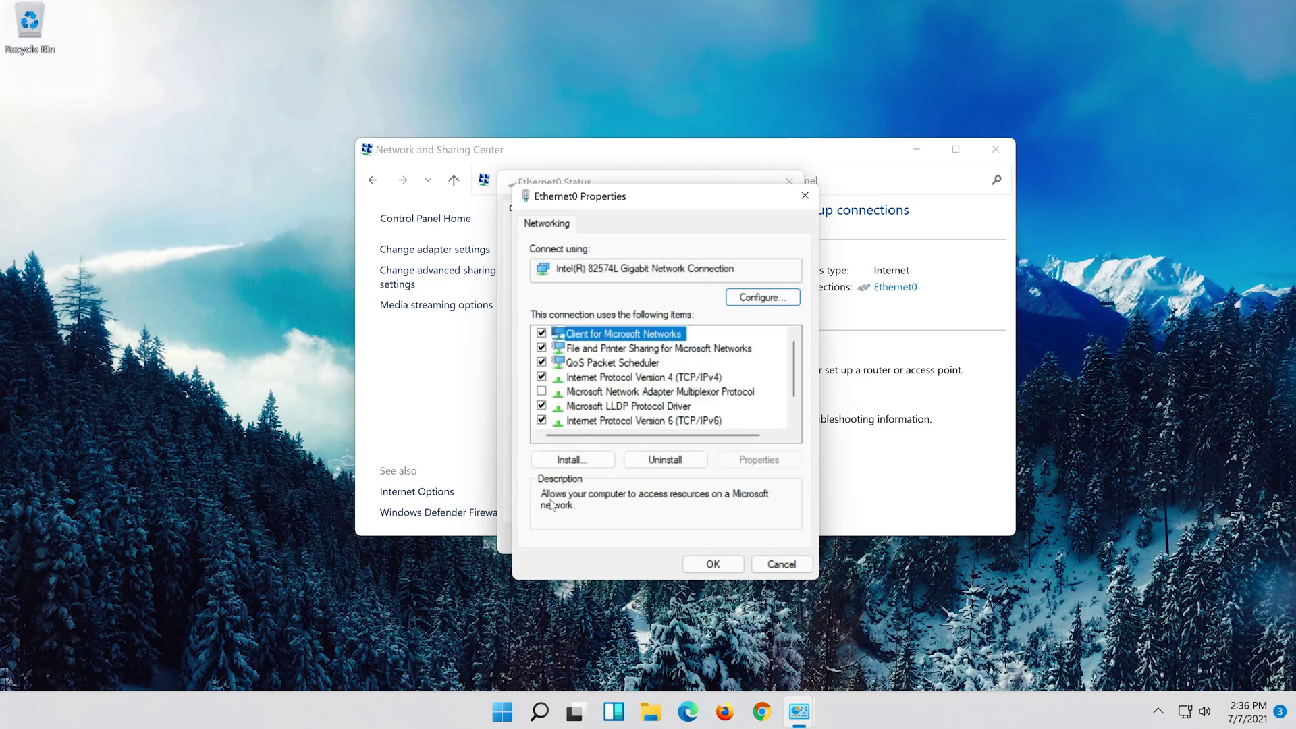
{"action": "left_click", "coordinate": [567, 383]}
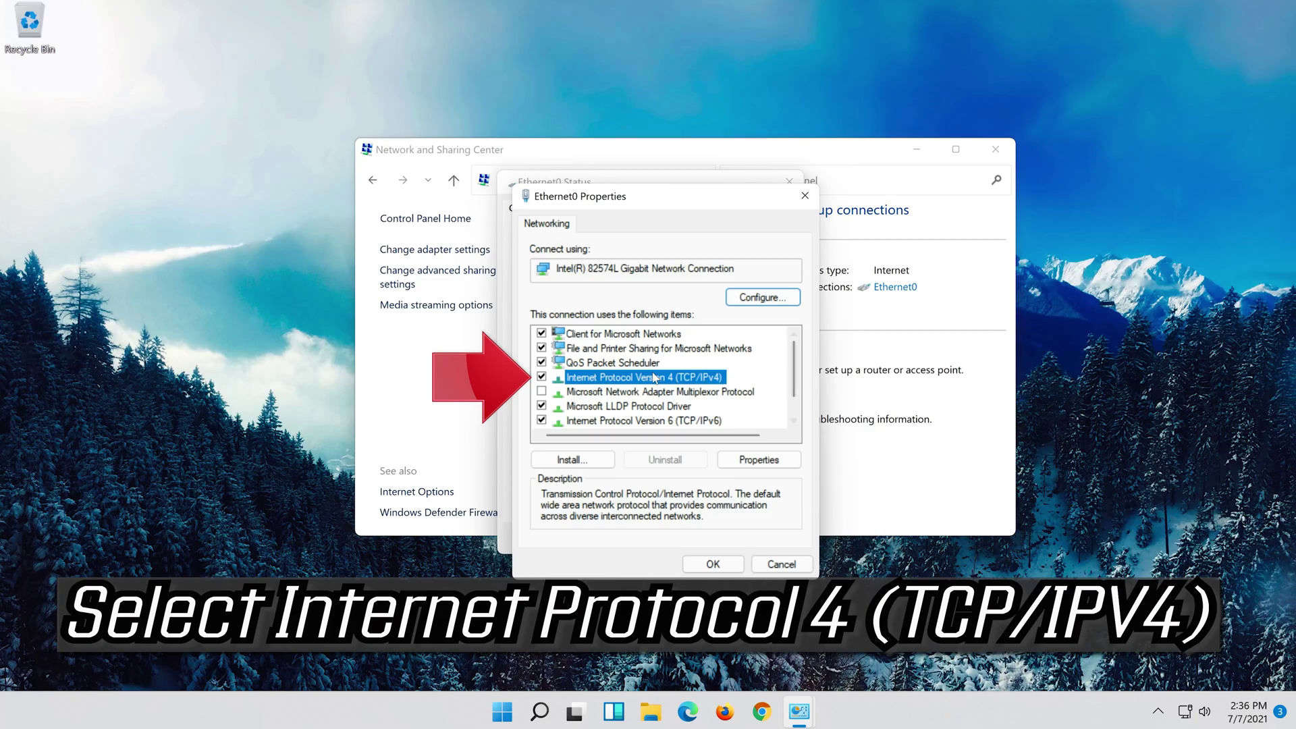
{"action": "left_click", "coordinate": [758, 463]}
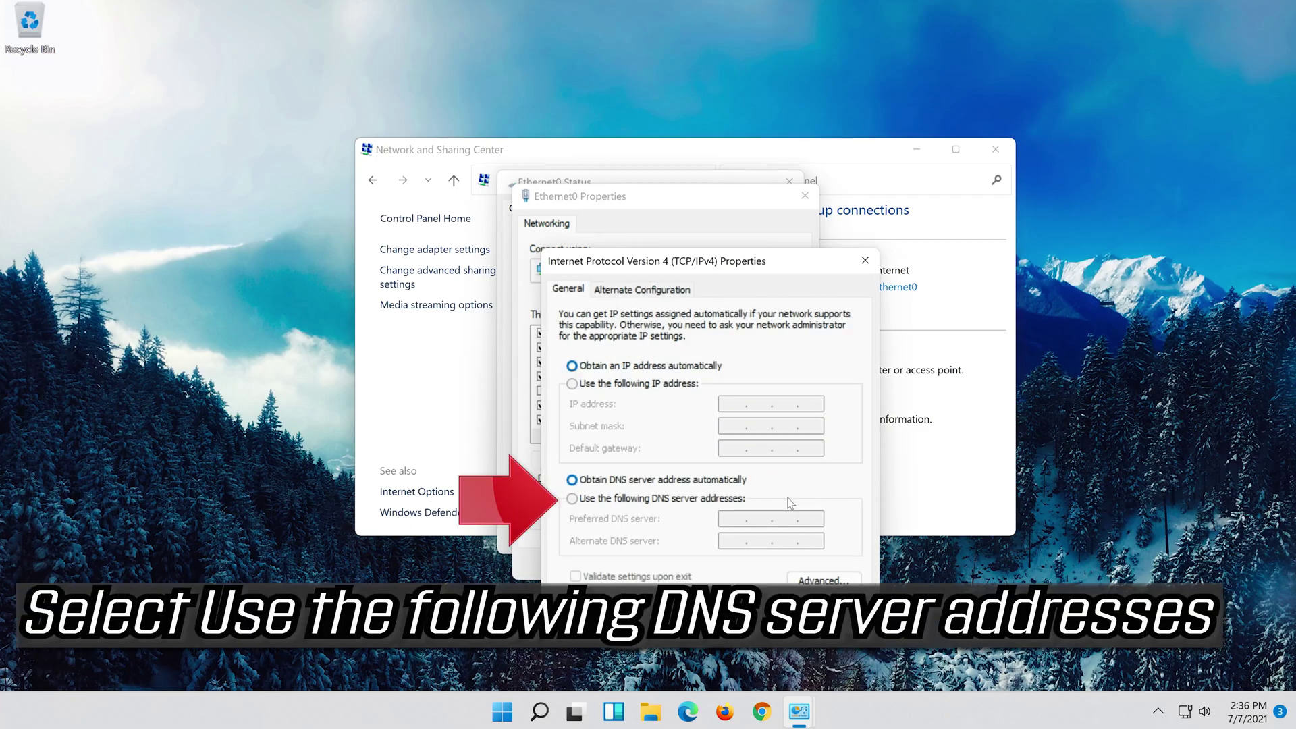
{"action": "left_click", "coordinate": [572, 500]}
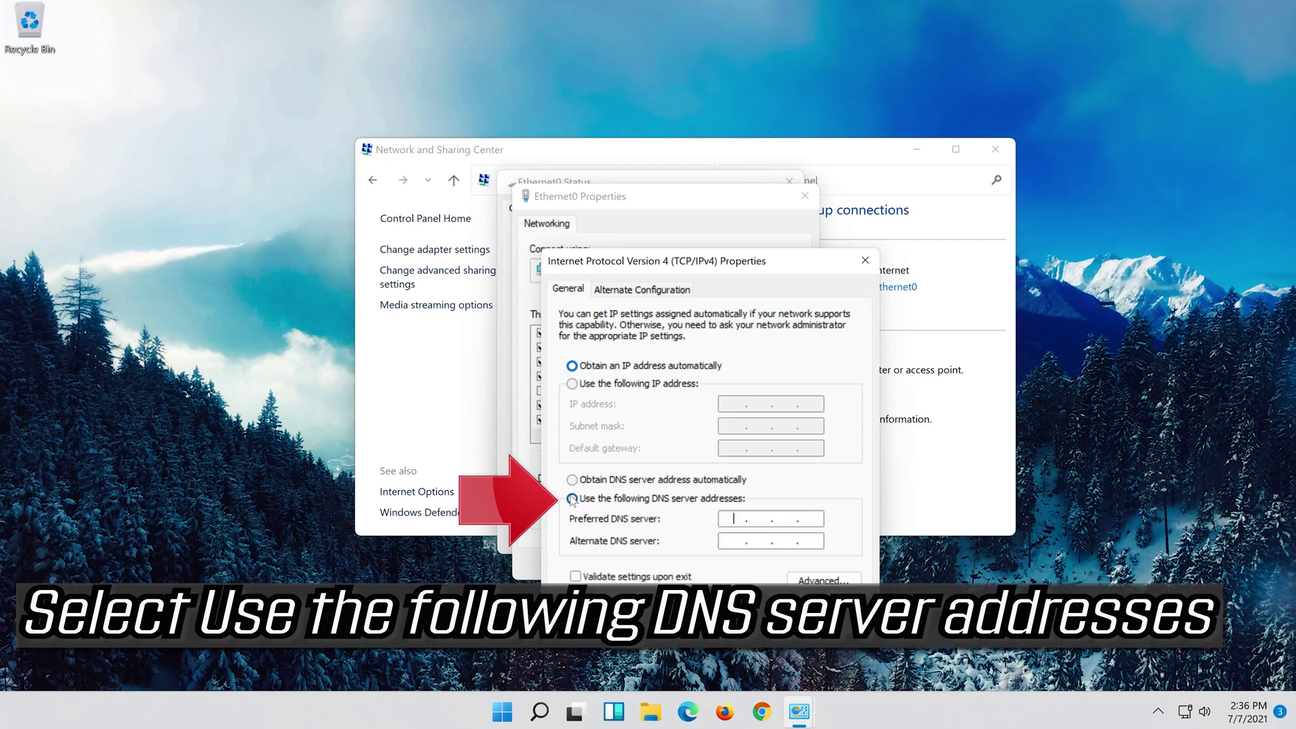
Step: Enter 8.8.8.8 as the preferred and 8.8.4.4 as the alternate DNS server
{"action": "left_click", "coordinate": [737, 518]}
{"action": "type", "text": "8."}
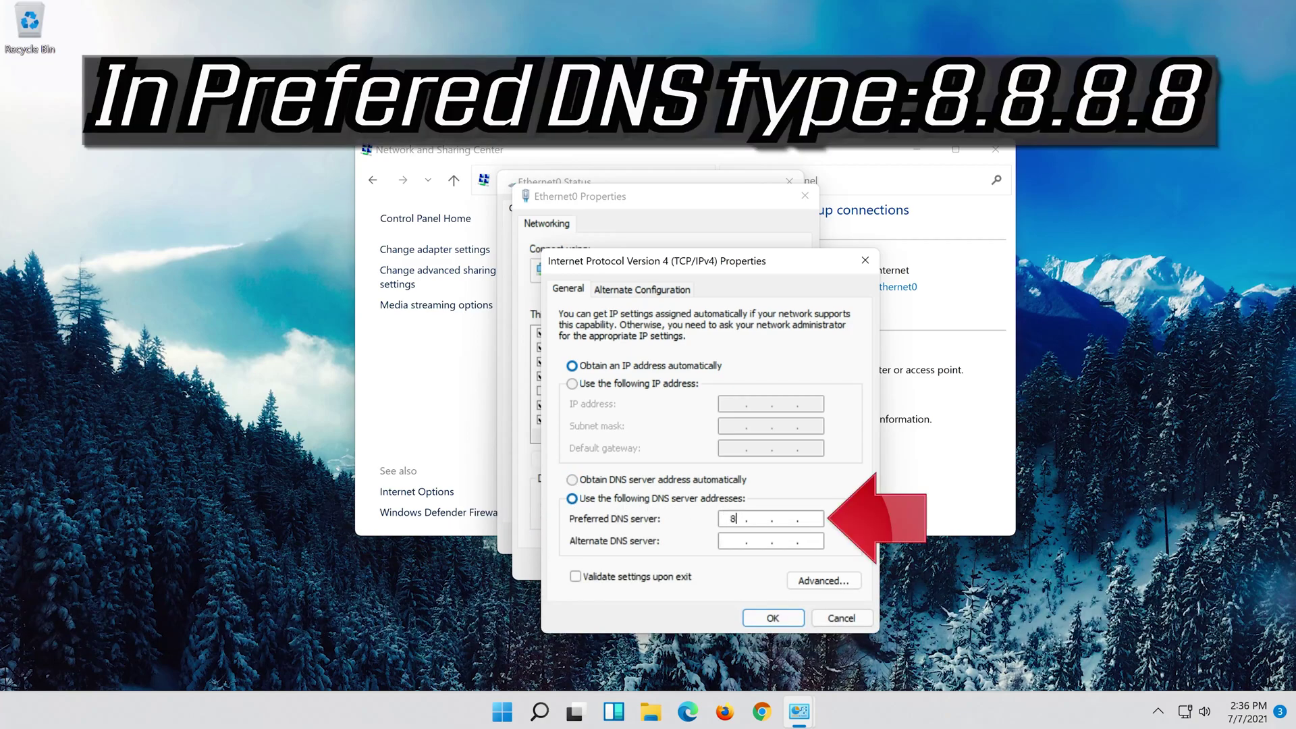
{"action": "type", "text": "8.8.8"}
{"action": "left_click", "coordinate": [732, 540]}
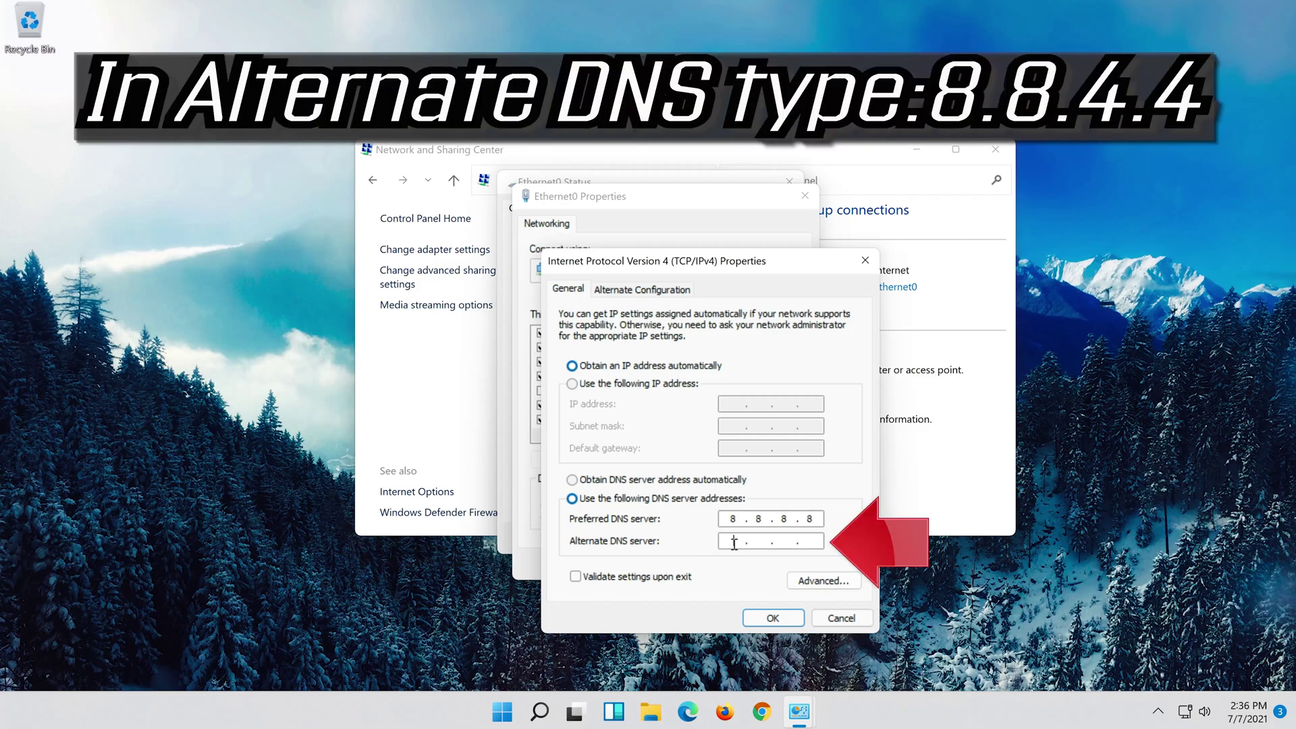
{"action": "type", "text": "8.8.4.4"}
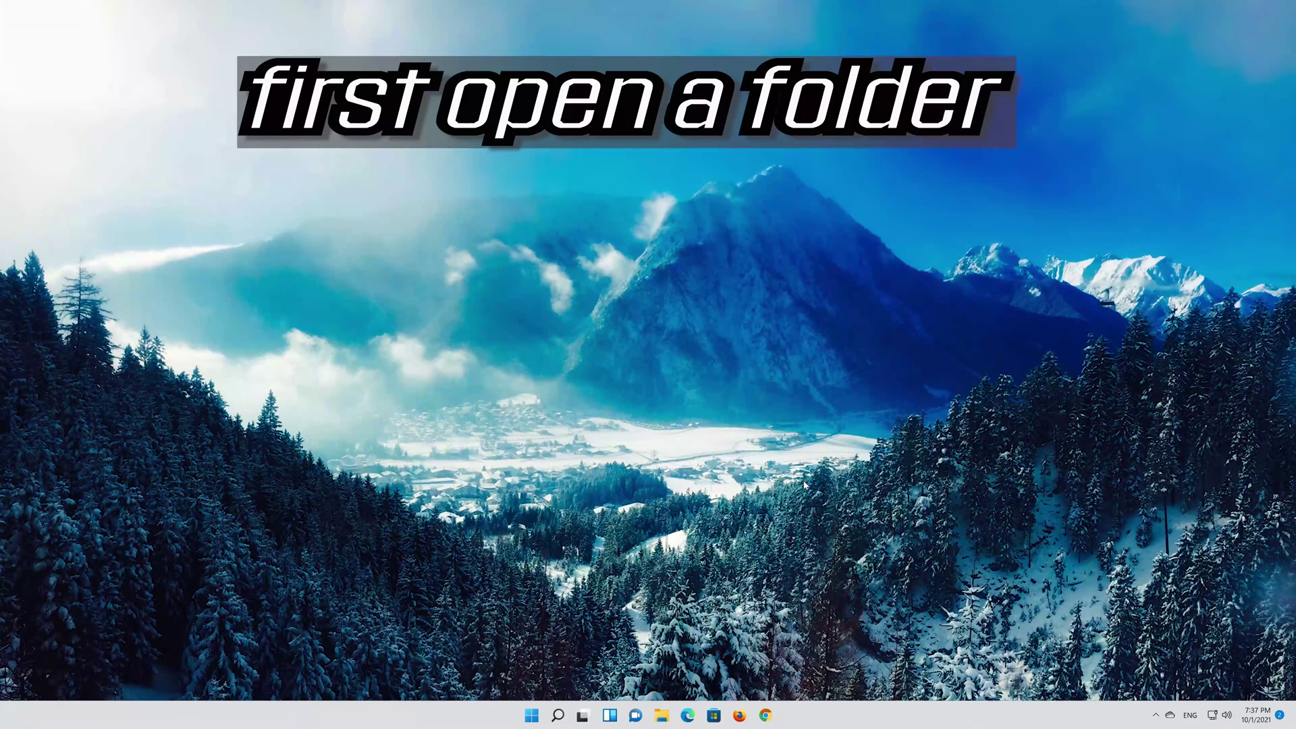
Step: Browse in File Explorer to C:\Program Files\Google\Chrome\Application
{"action": "left_click", "coordinate": [662, 717]}
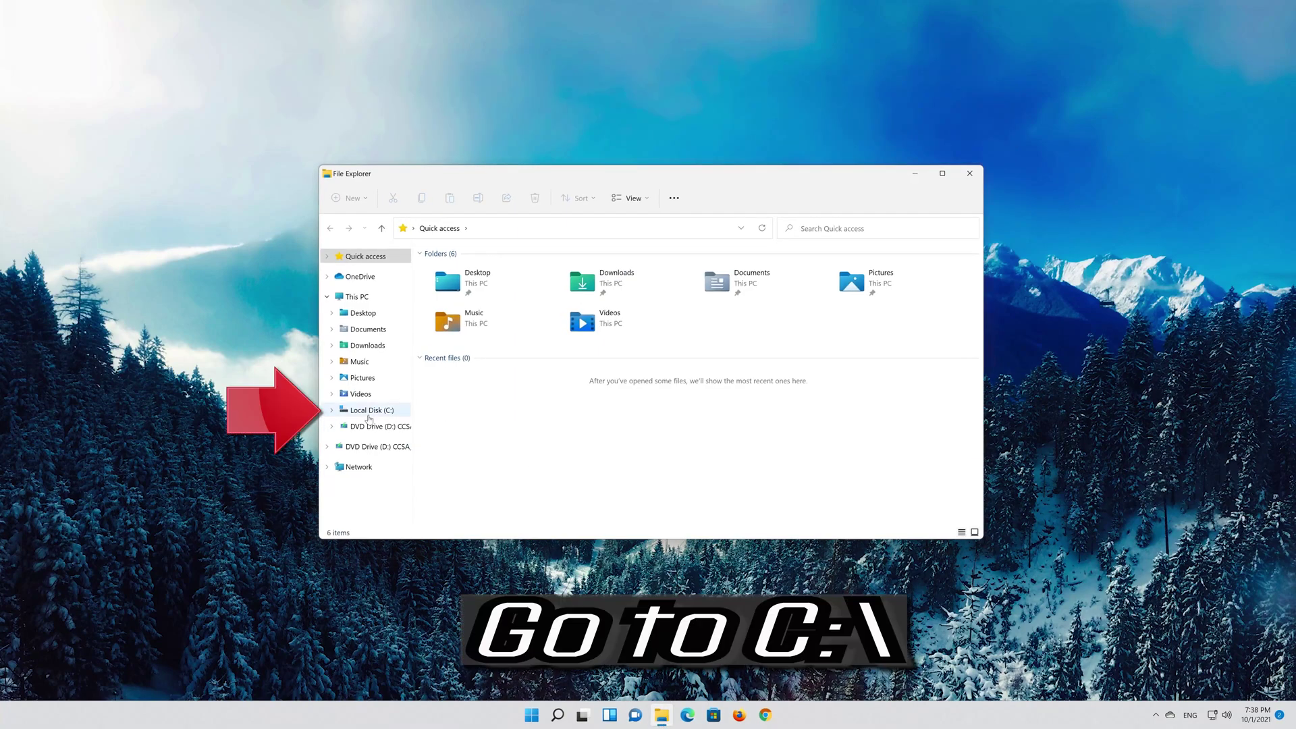
{"action": "left_click", "coordinate": [387, 411]}
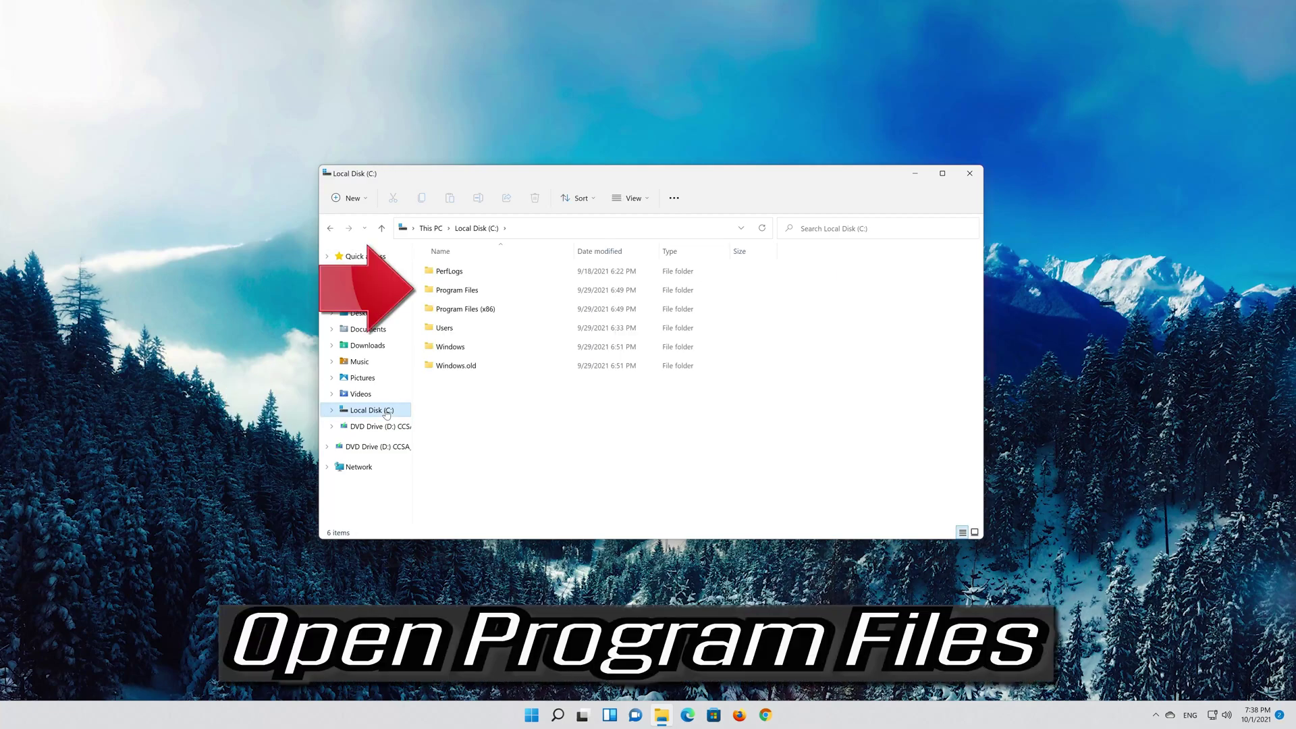
{"action": "double_click", "coordinate": [490, 292]}
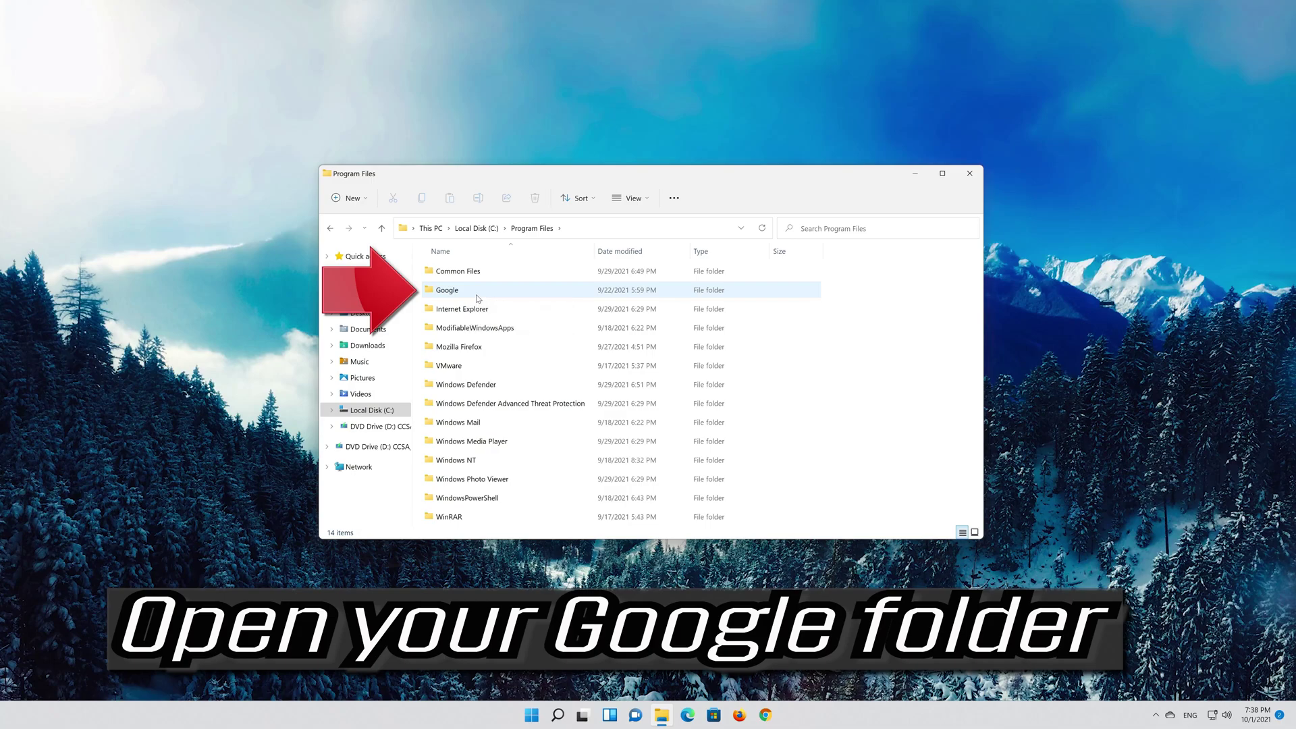
{"action": "left_click", "coordinate": [477, 299]}
{"action": "double_click", "coordinate": [477, 299]}
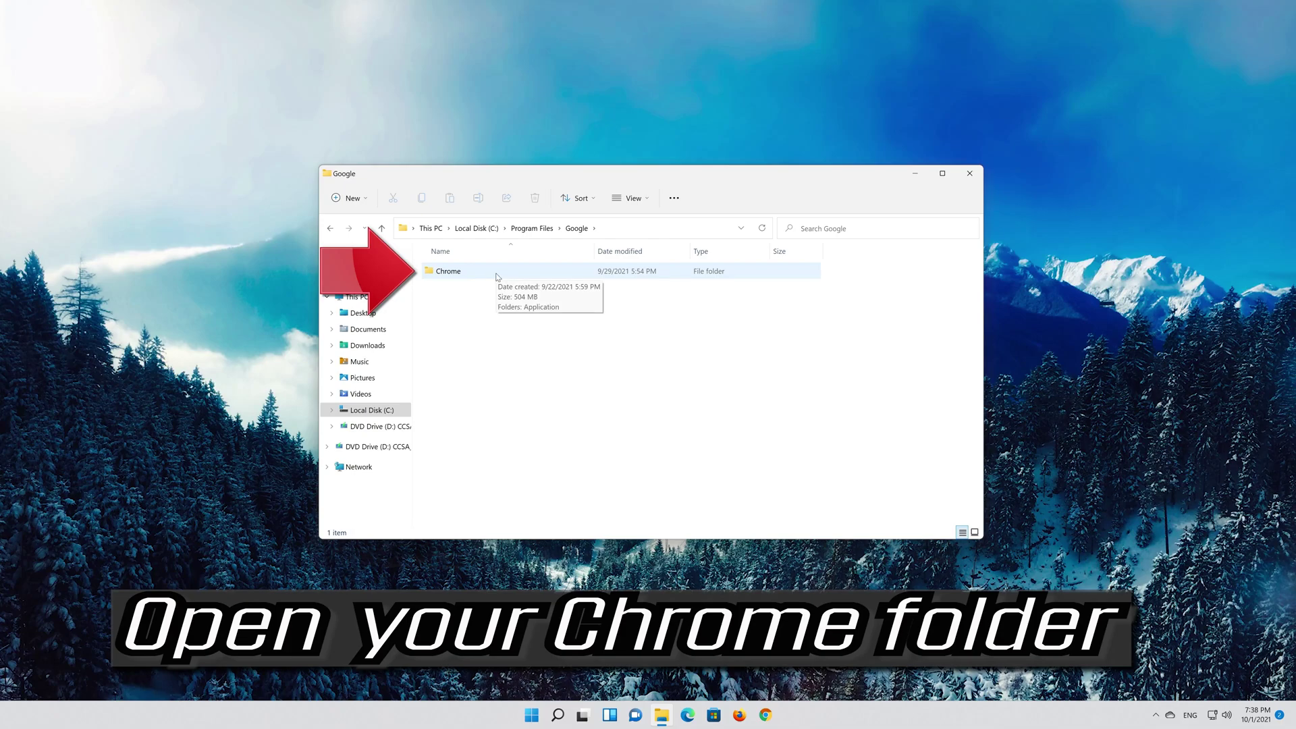
{"action": "double_click", "coordinate": [498, 276]}
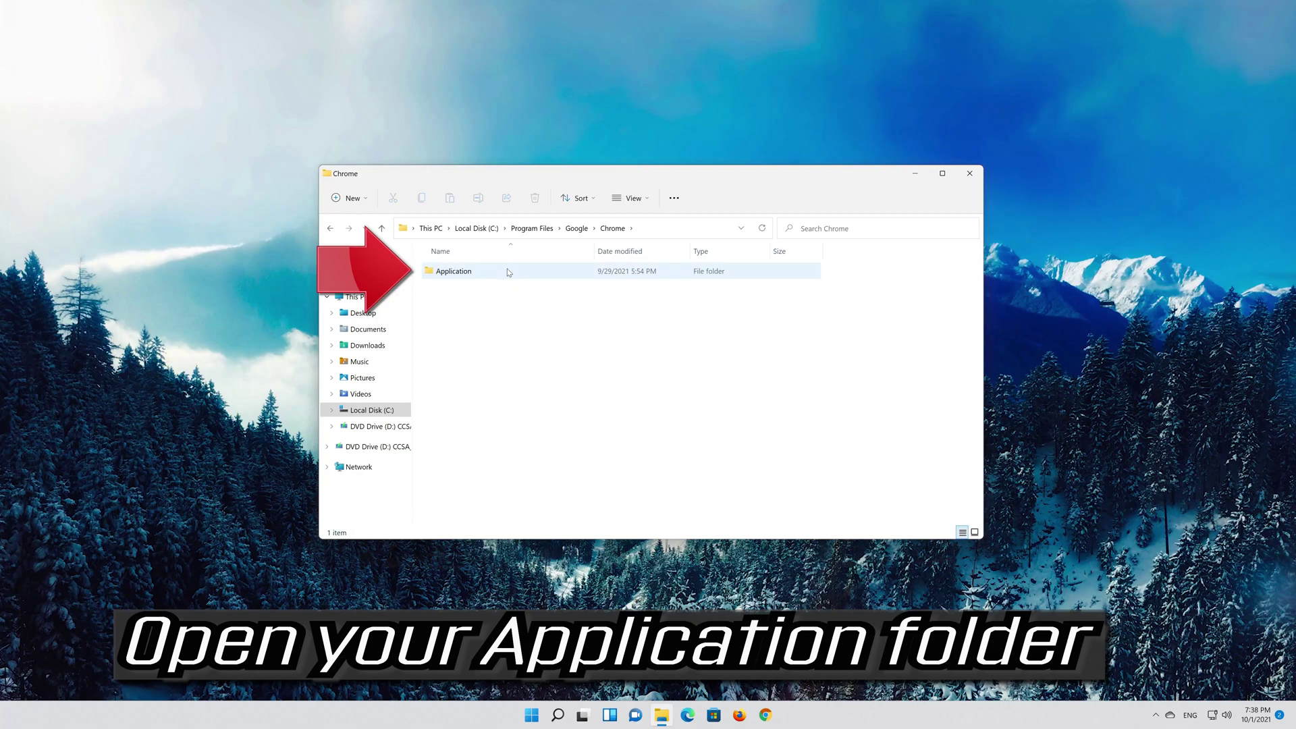
{"action": "double_click", "coordinate": [508, 273]}
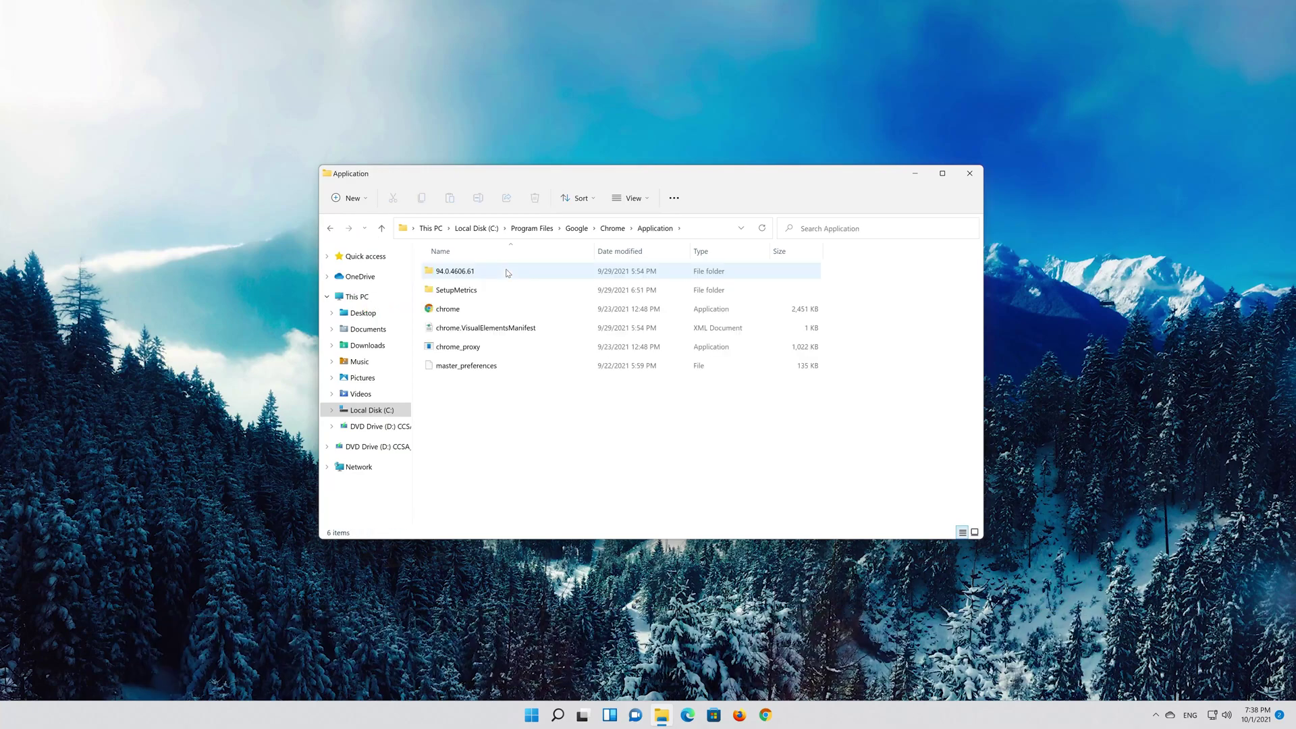
Step: Rename the chrome application file to chrome1 by appending '1' to its name
{"action": "left_click", "coordinate": [486, 310]}
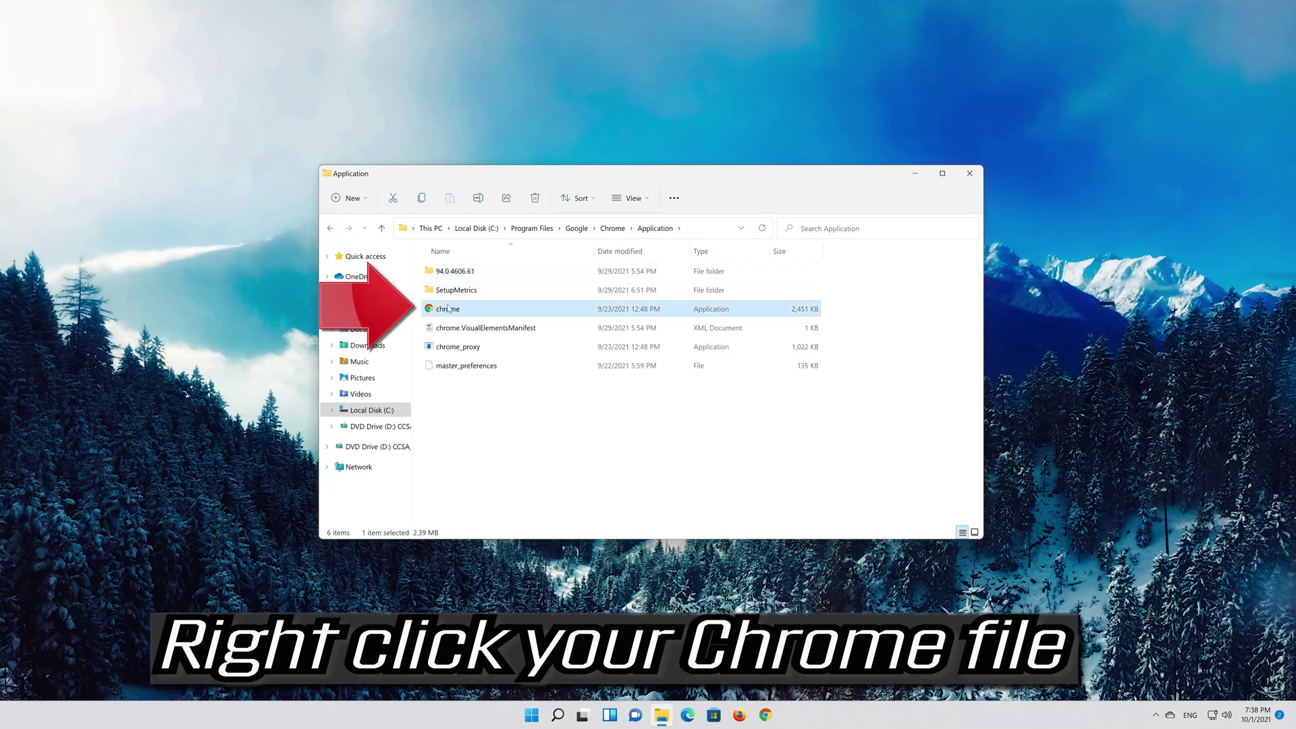
{"action": "right_click", "coordinate": [481, 312]}
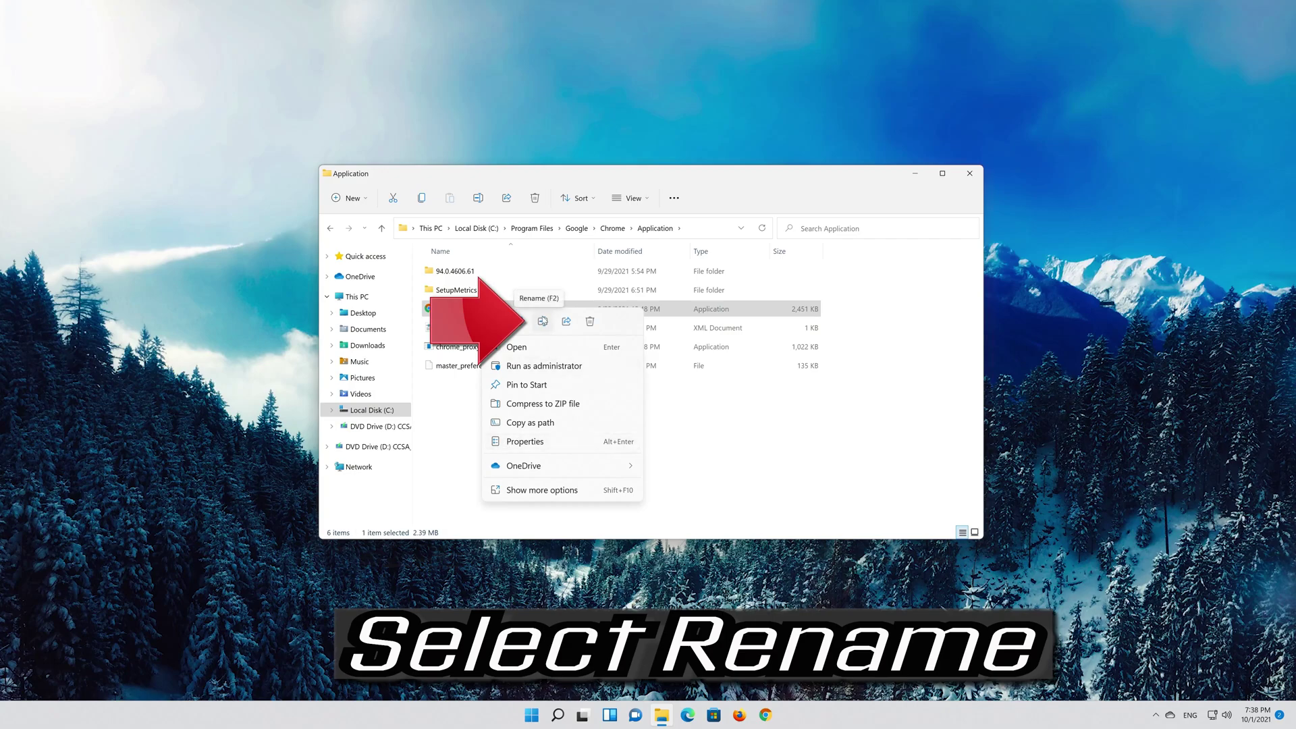
{"action": "left_click", "coordinate": [543, 322]}
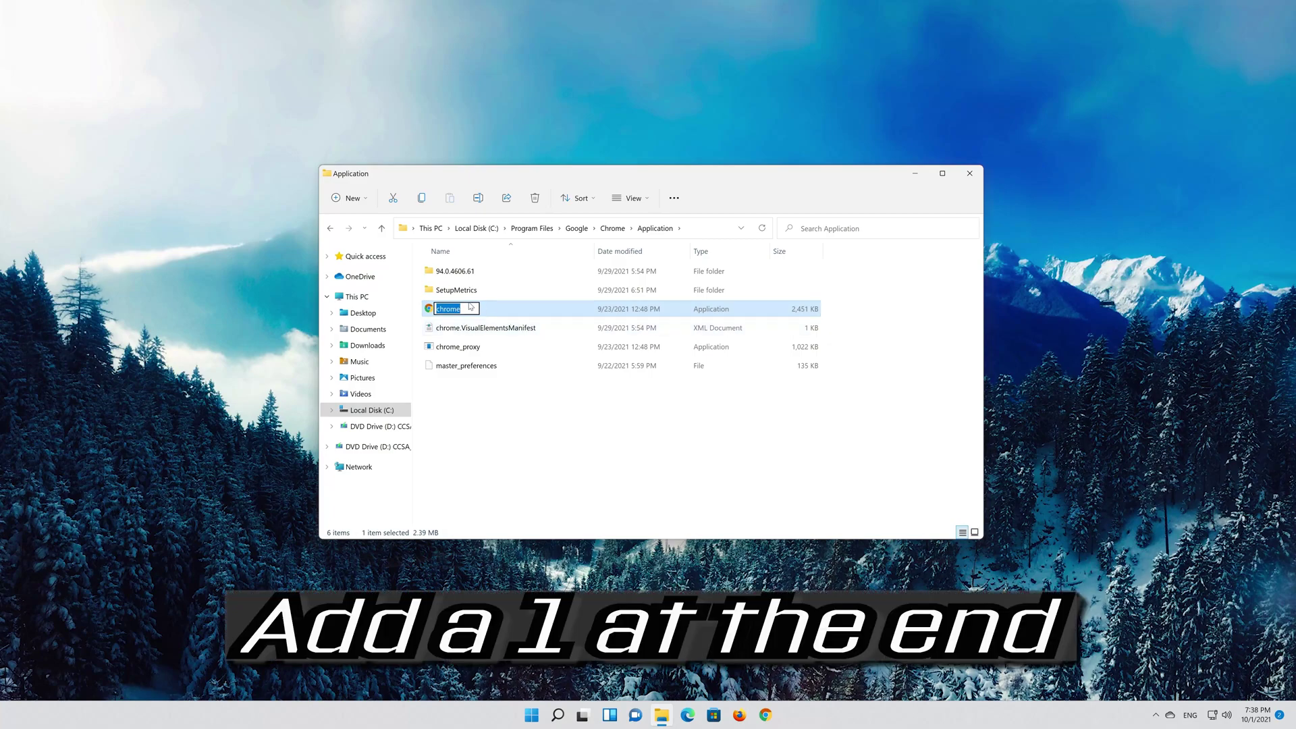
{"action": "key", "text": "End"}
{"action": "type", "text": "1"}
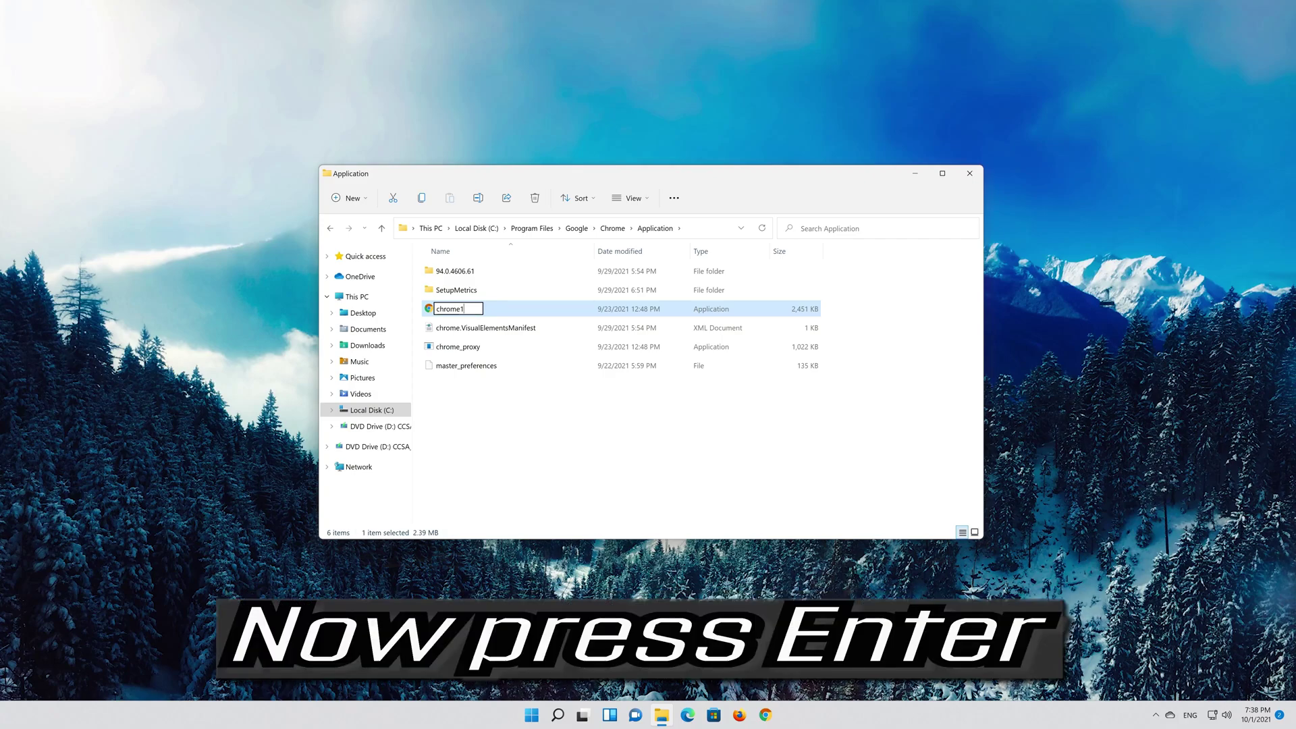
{"action": "key", "text": "Return"}
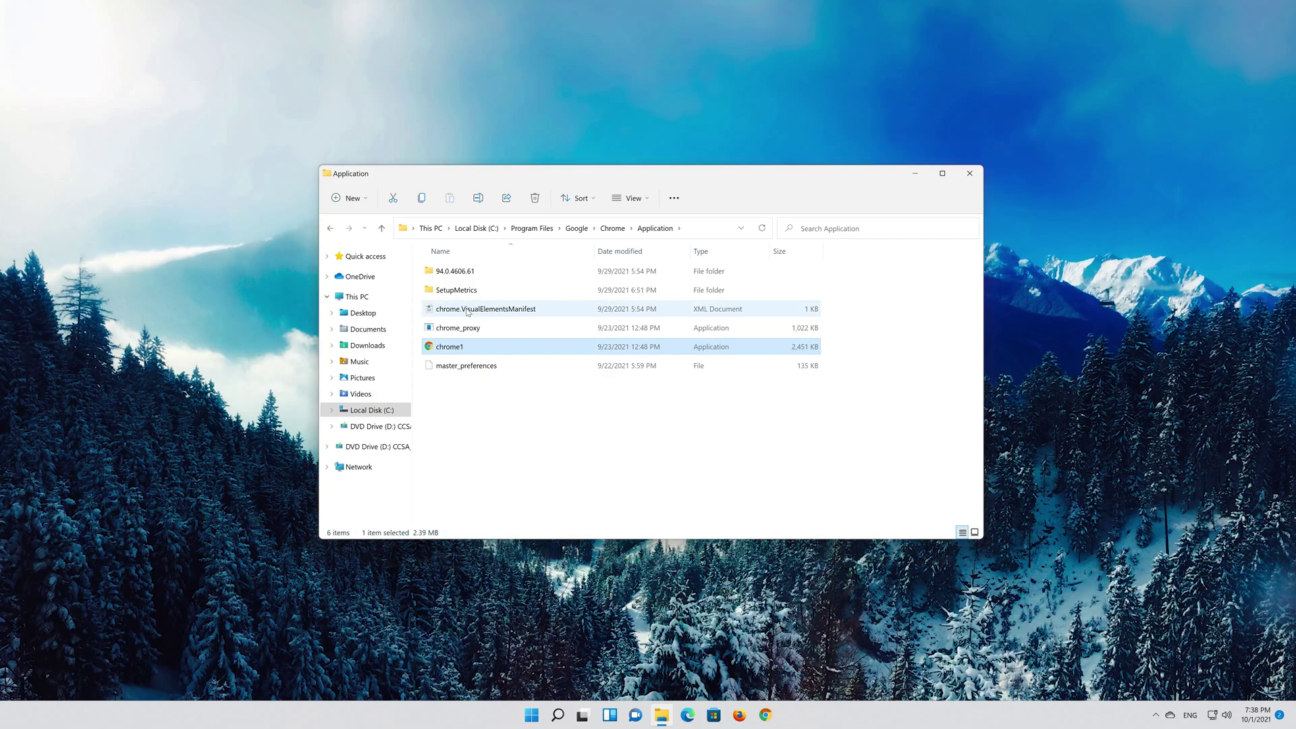
Step: Send a shortcut of chrome1 to the Desktop through the extended Send to menu
{"action": "right_click", "coordinate": [452, 350]}
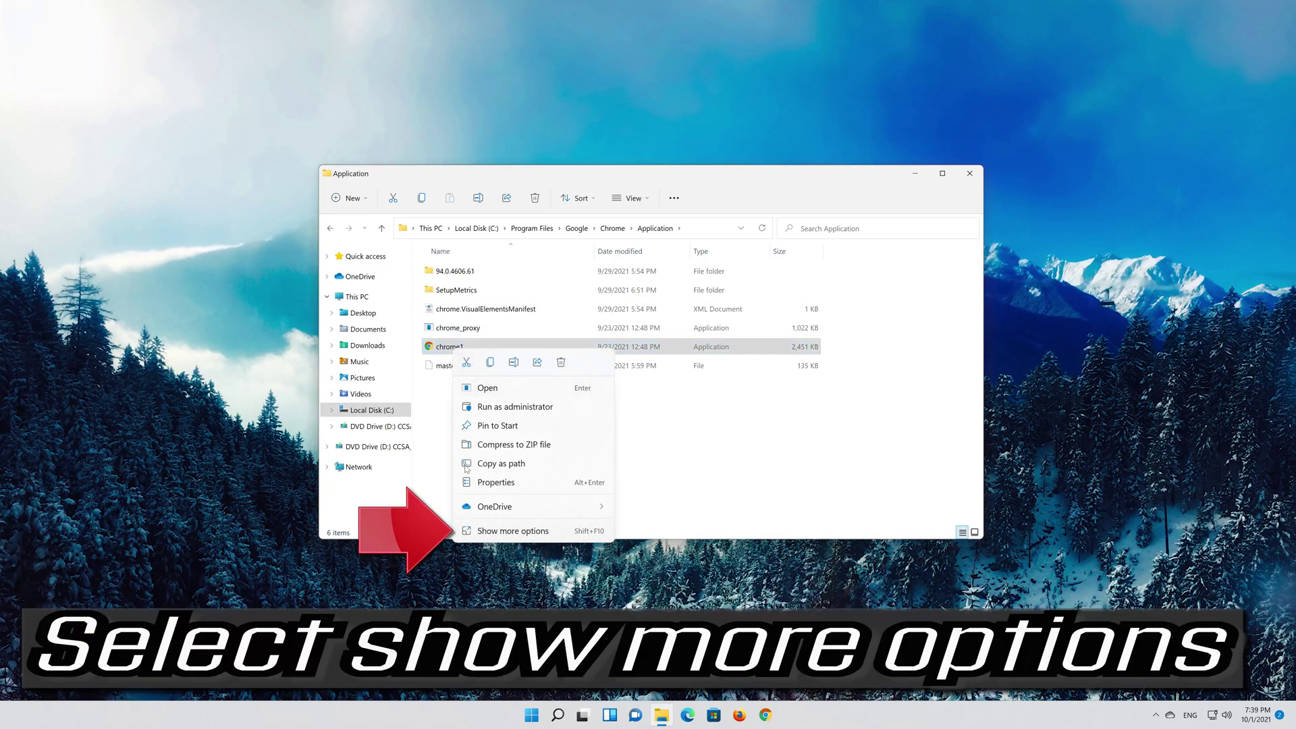
{"action": "left_click", "coordinate": [534, 531]}
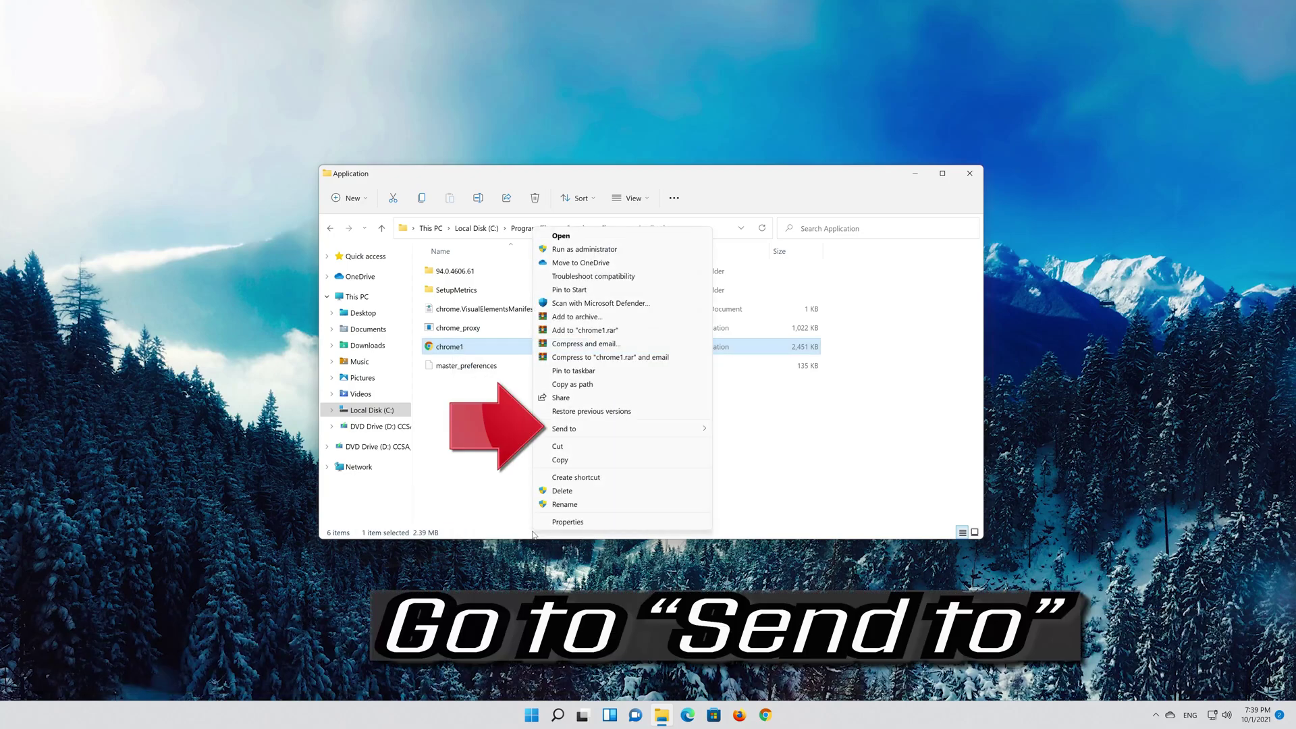
{"action": "mouse_move", "coordinate": [547, 432]}
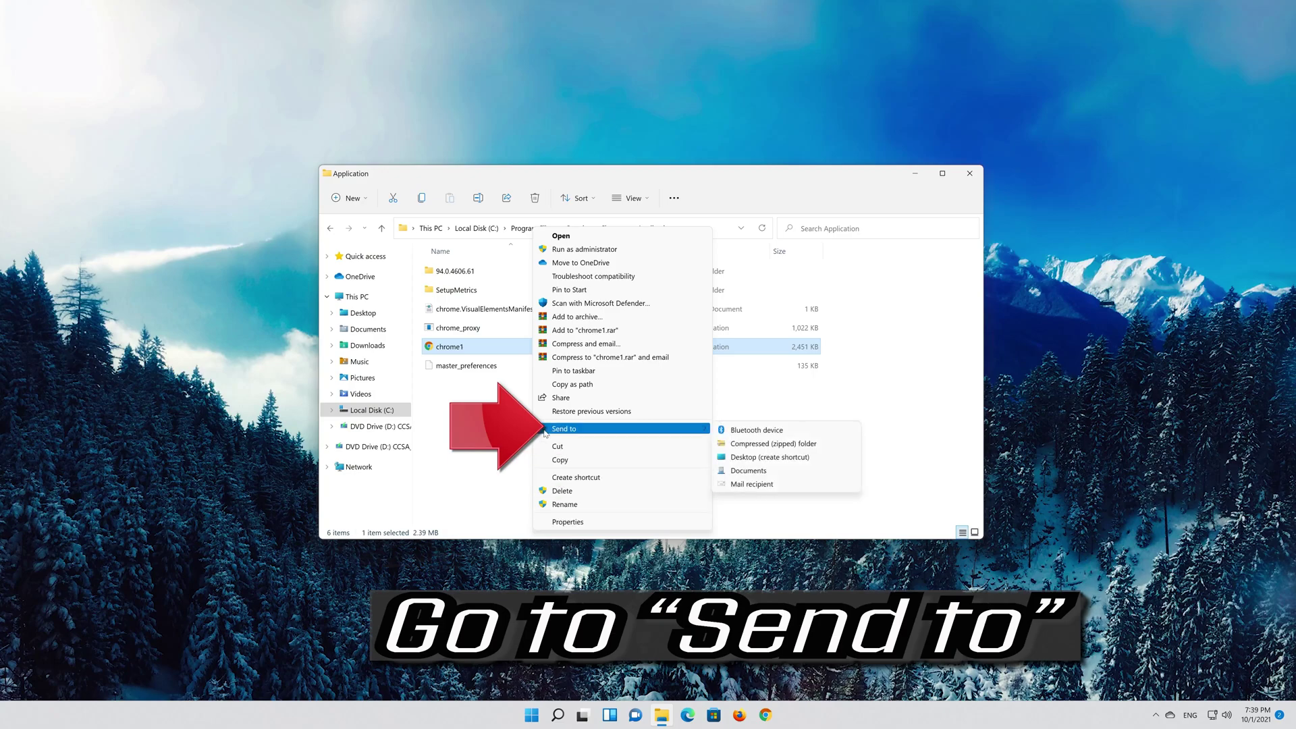
{"action": "left_click", "coordinate": [793, 459]}
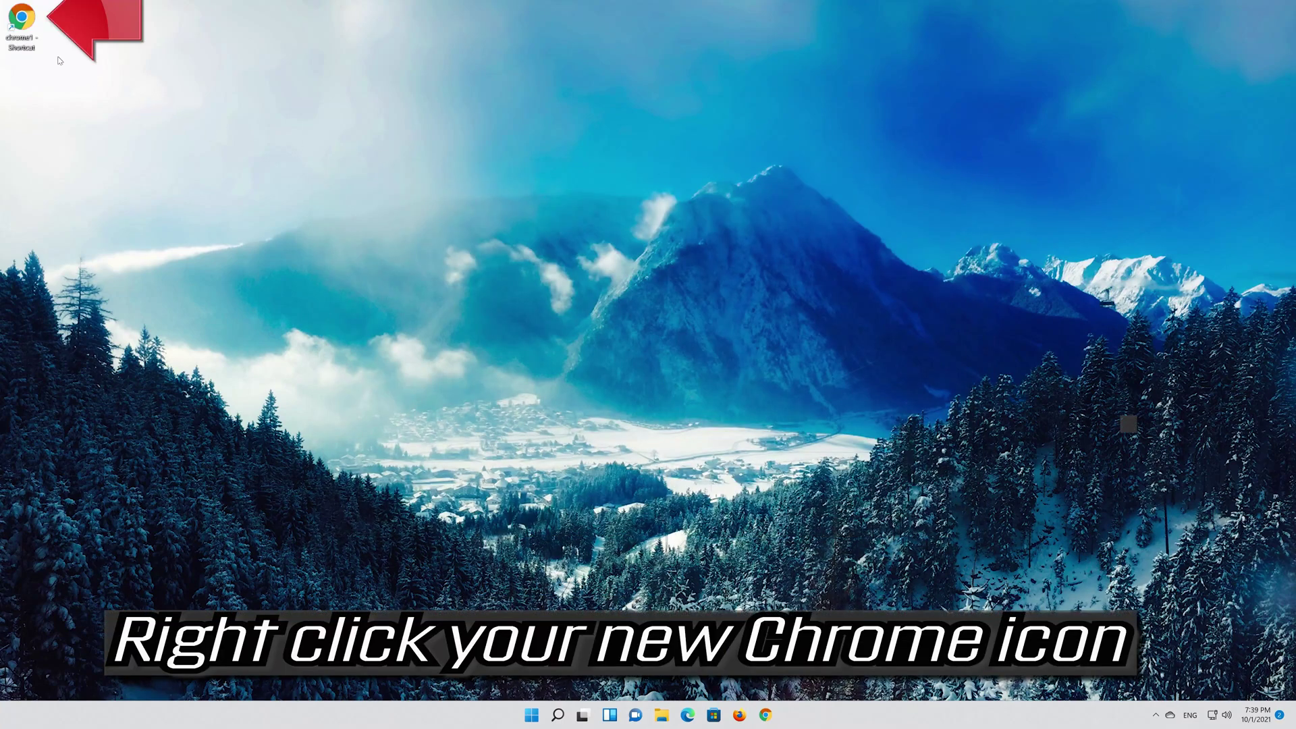
Step: Rename the chrome1 desktop shortcut to 'Chrome'
{"action": "right_click", "coordinate": [21, 30]}
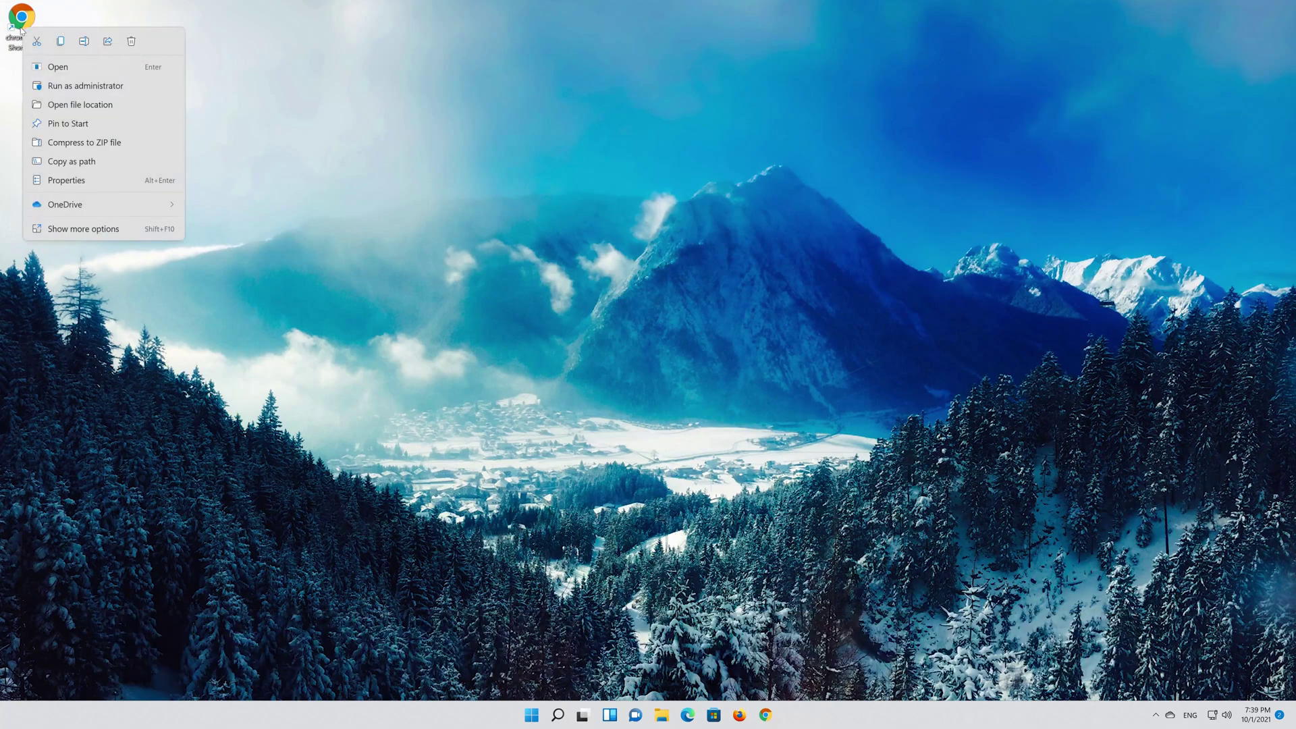
{"action": "left_click", "coordinate": [86, 42]}
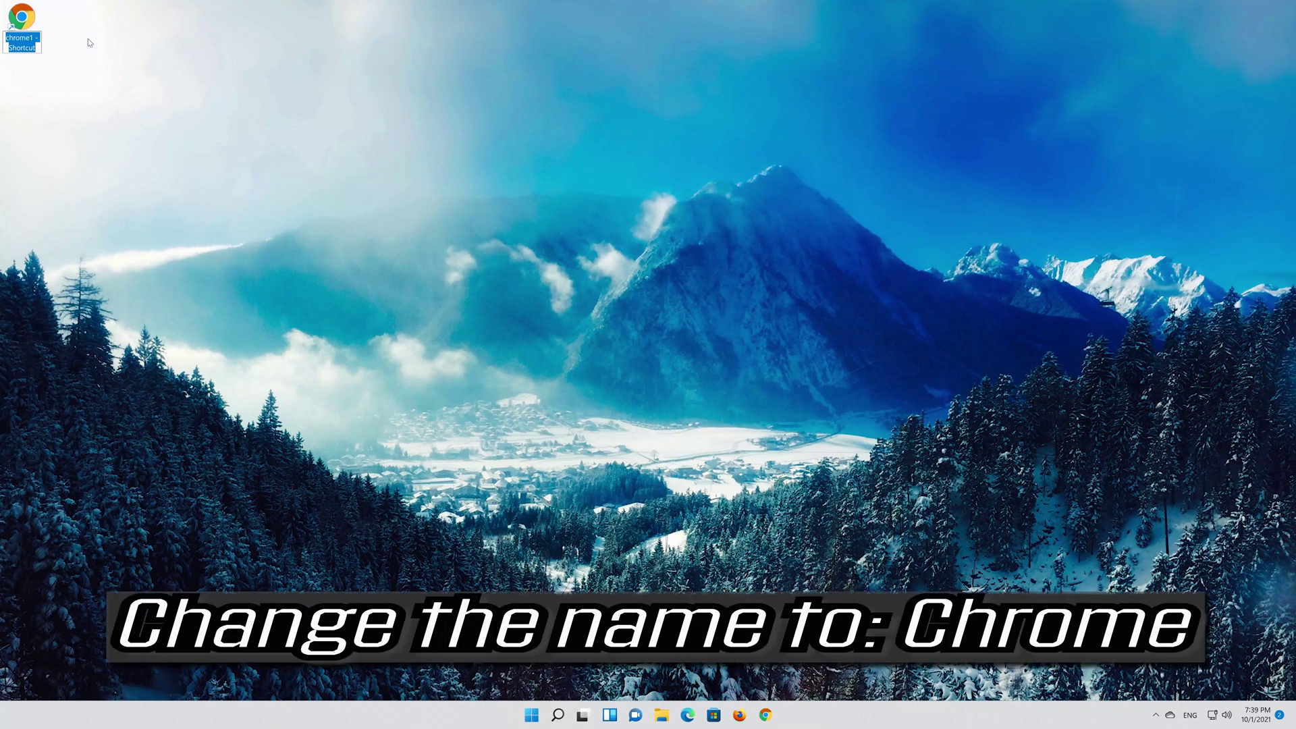
{"action": "type", "text": "Chrome"}
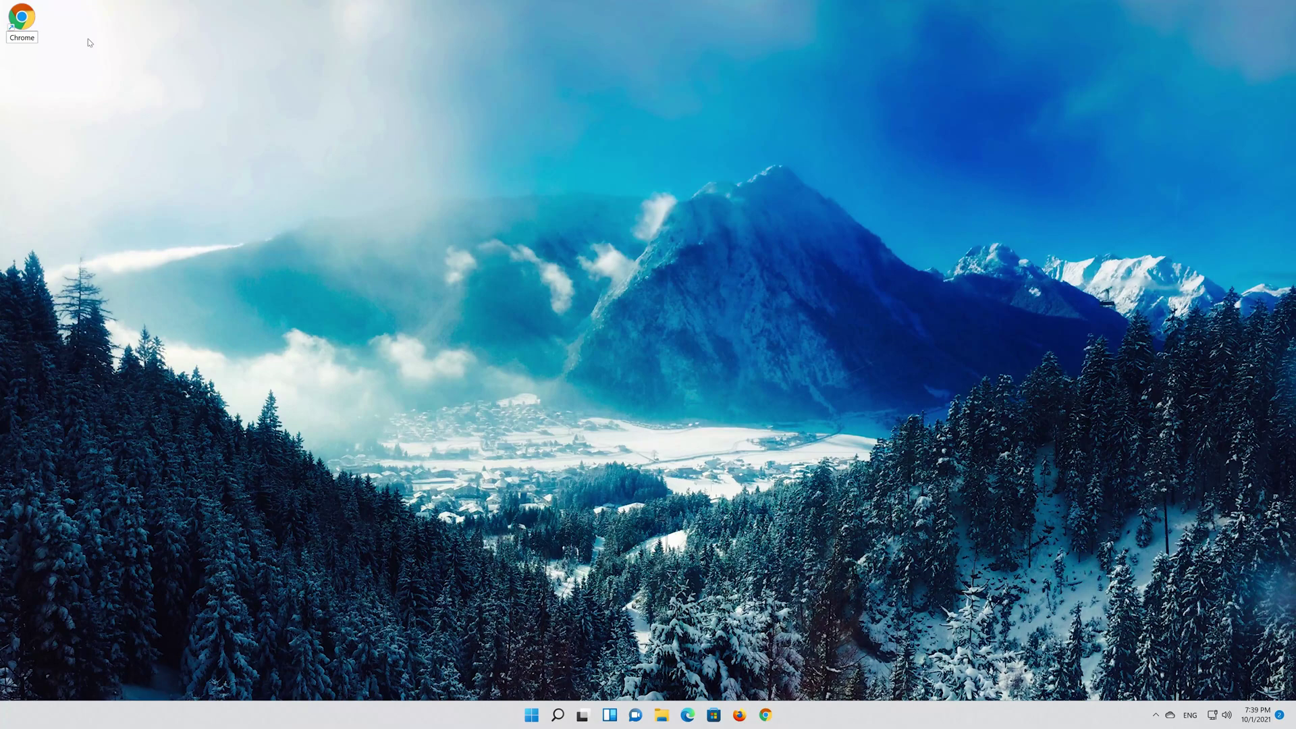
{"action": "key", "text": "Return"}
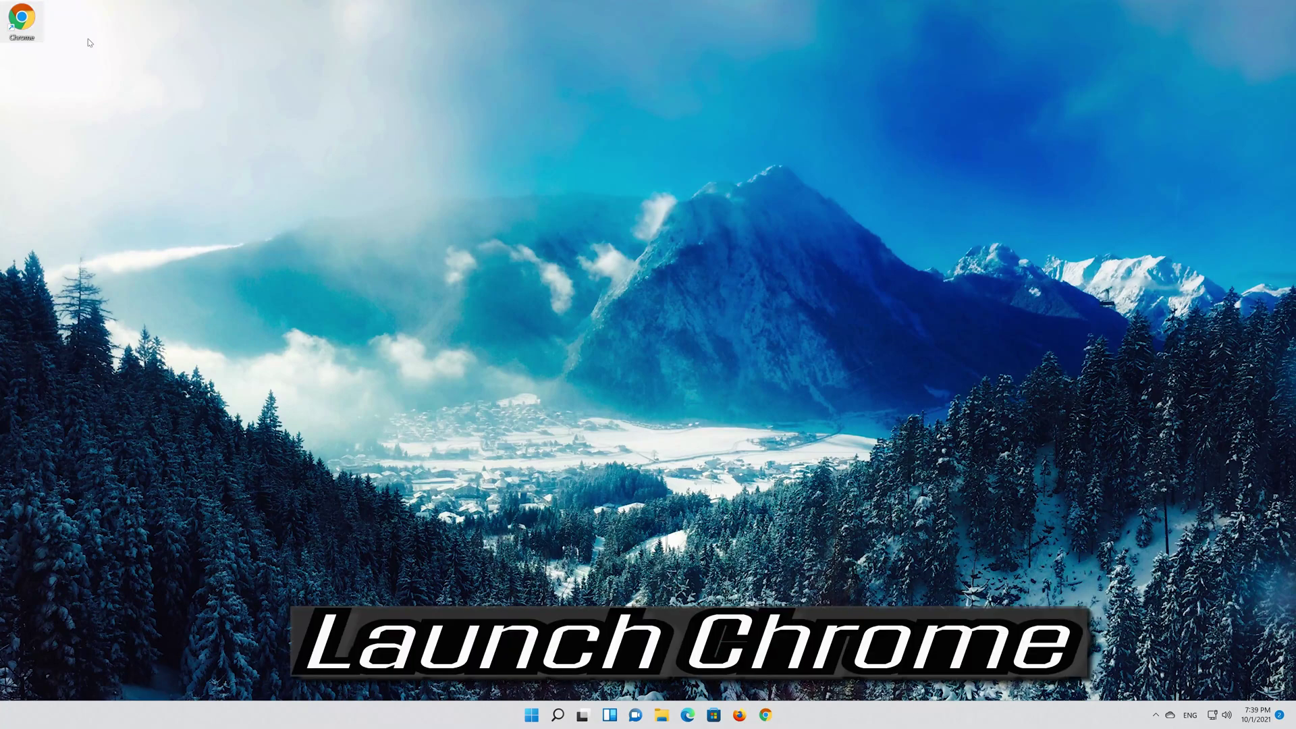
{"action": "left_click", "coordinate": [12, 52]}
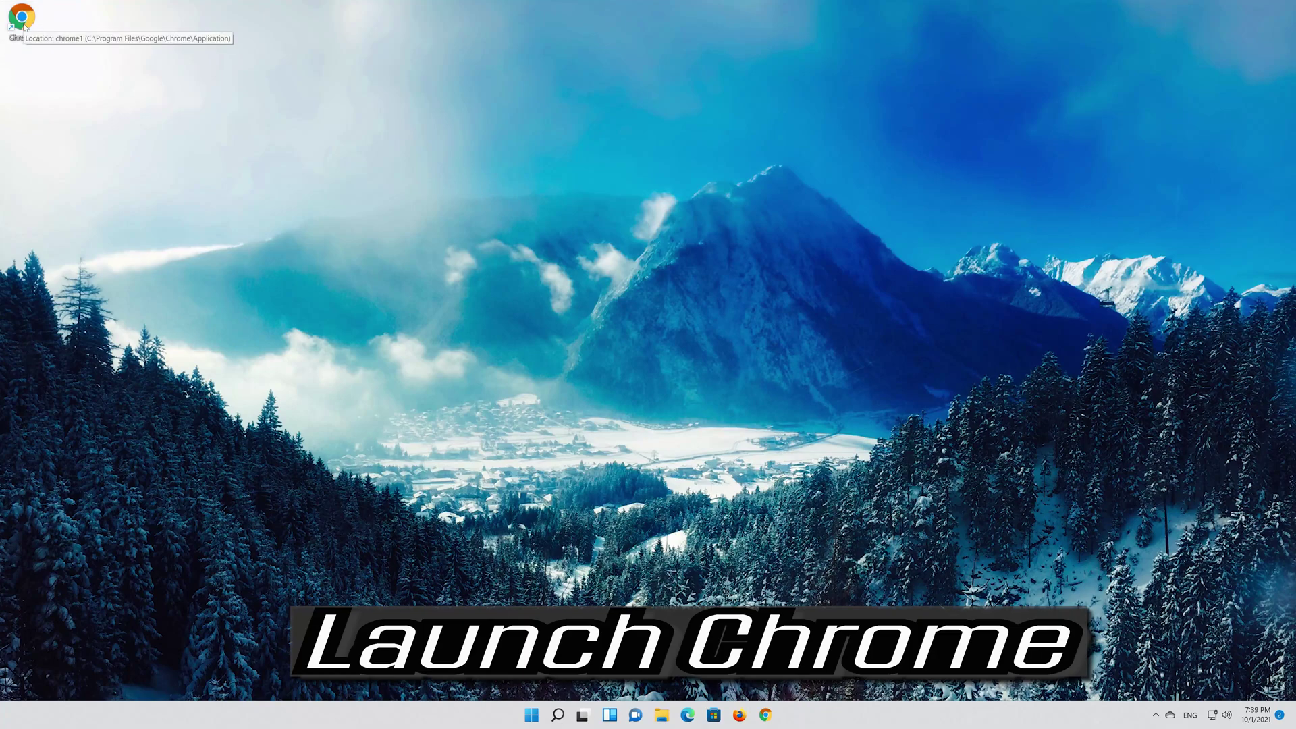
{"action": "double_click", "coordinate": [22, 20]}
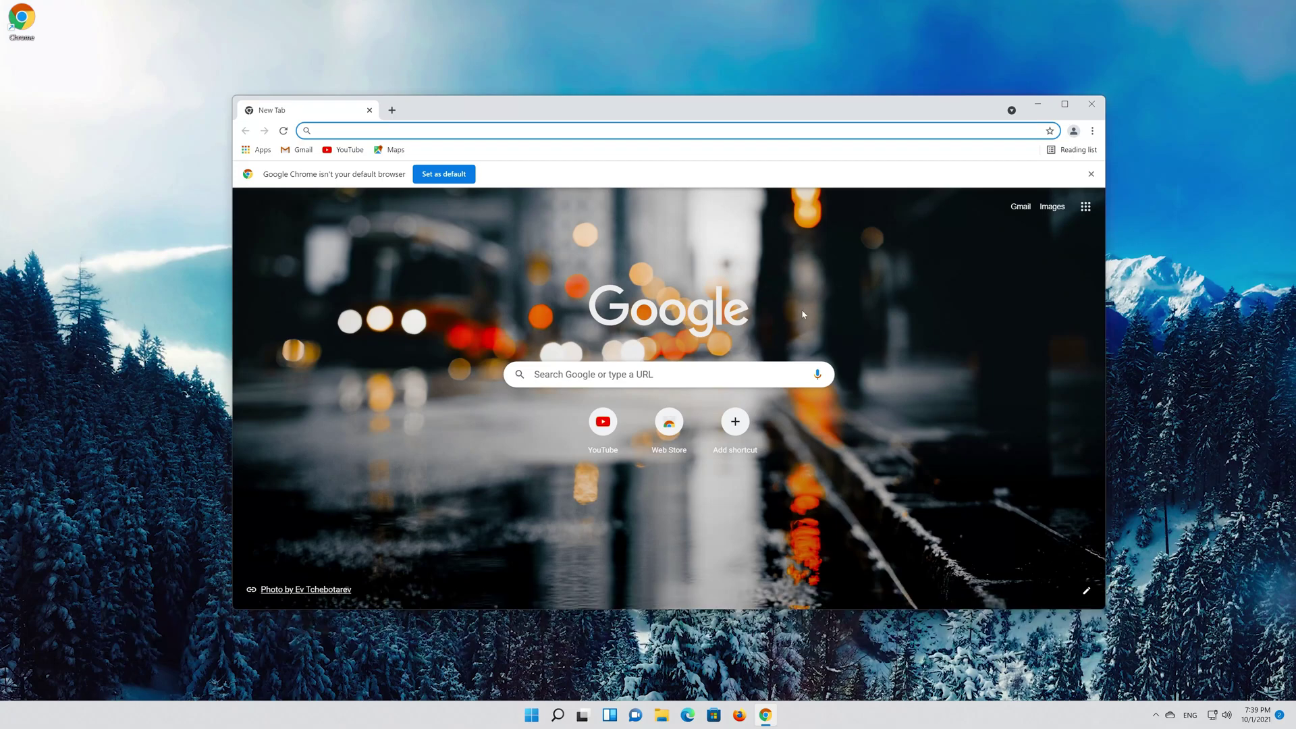
{"action": "left_click", "coordinate": [1105, 103]}
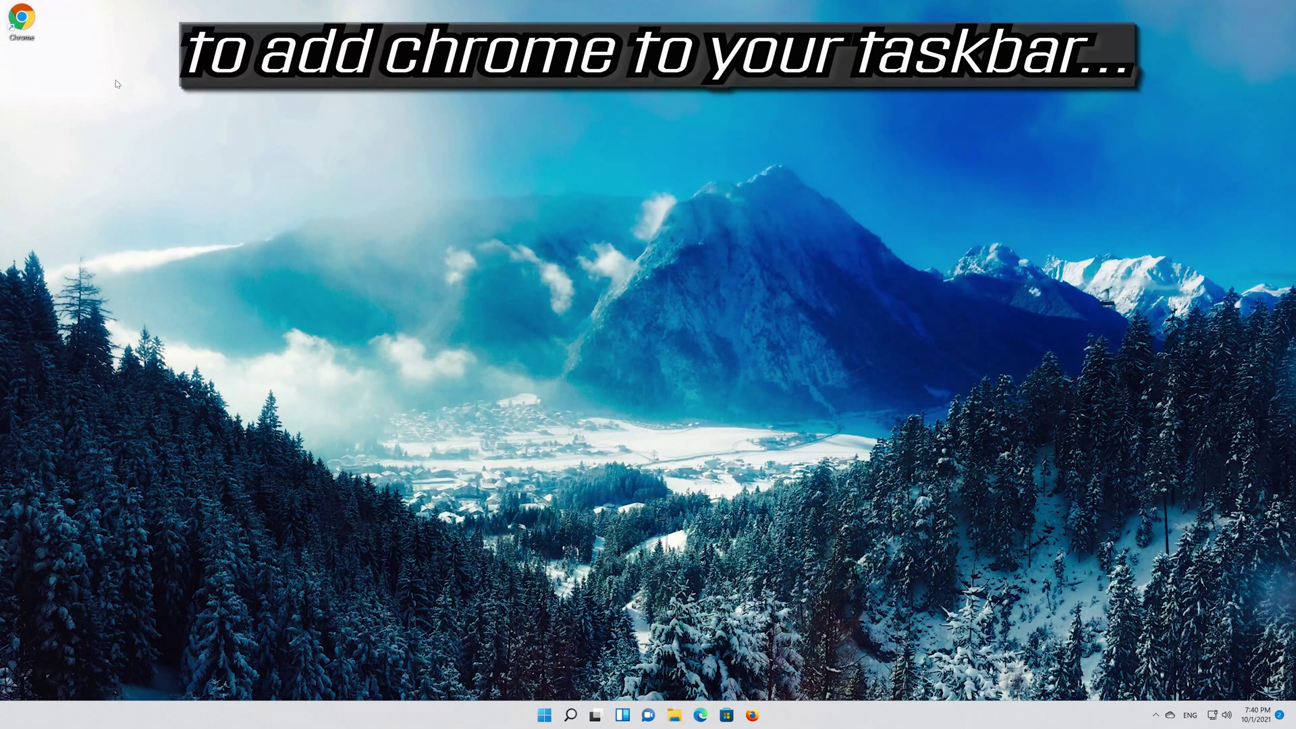
Step: Pin Chrome to the taskbar from the shortcut's extended options menu
{"action": "right_click", "coordinate": [11, 27]}
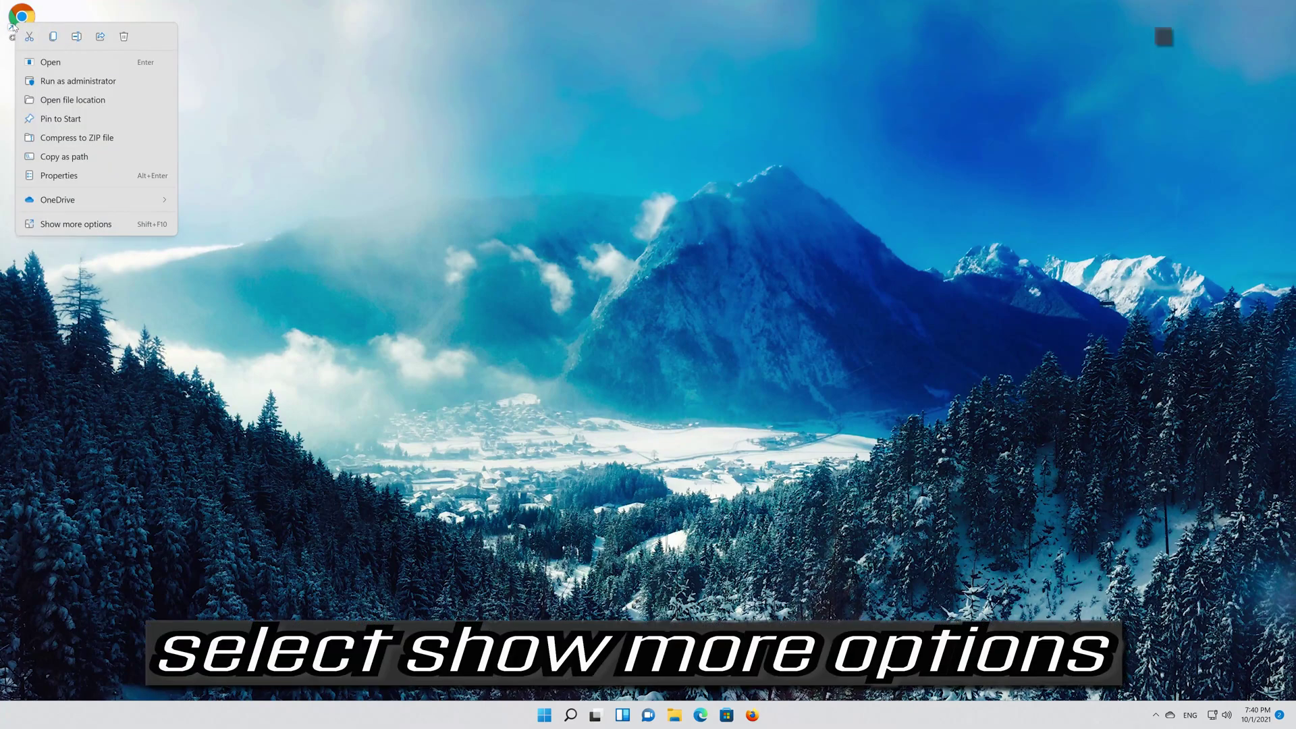
{"action": "left_click", "coordinate": [108, 226]}
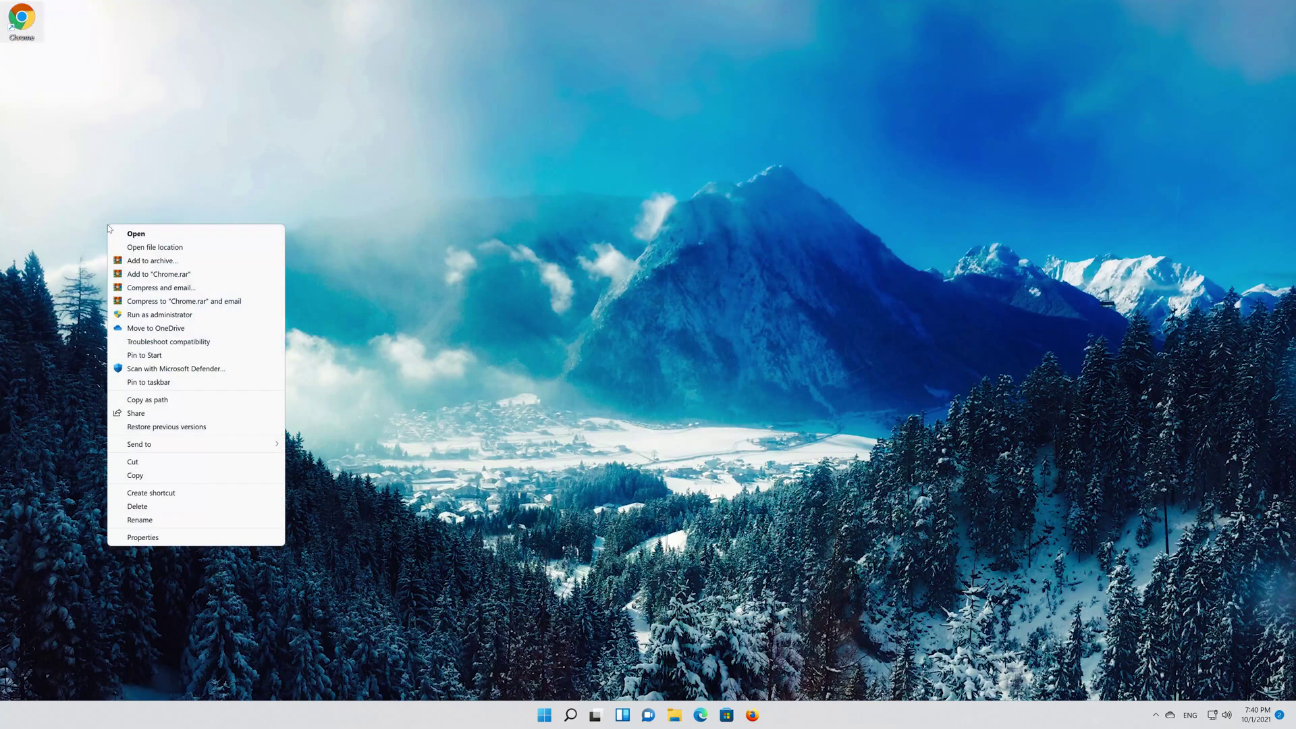
{"action": "left_click", "coordinate": [185, 386]}
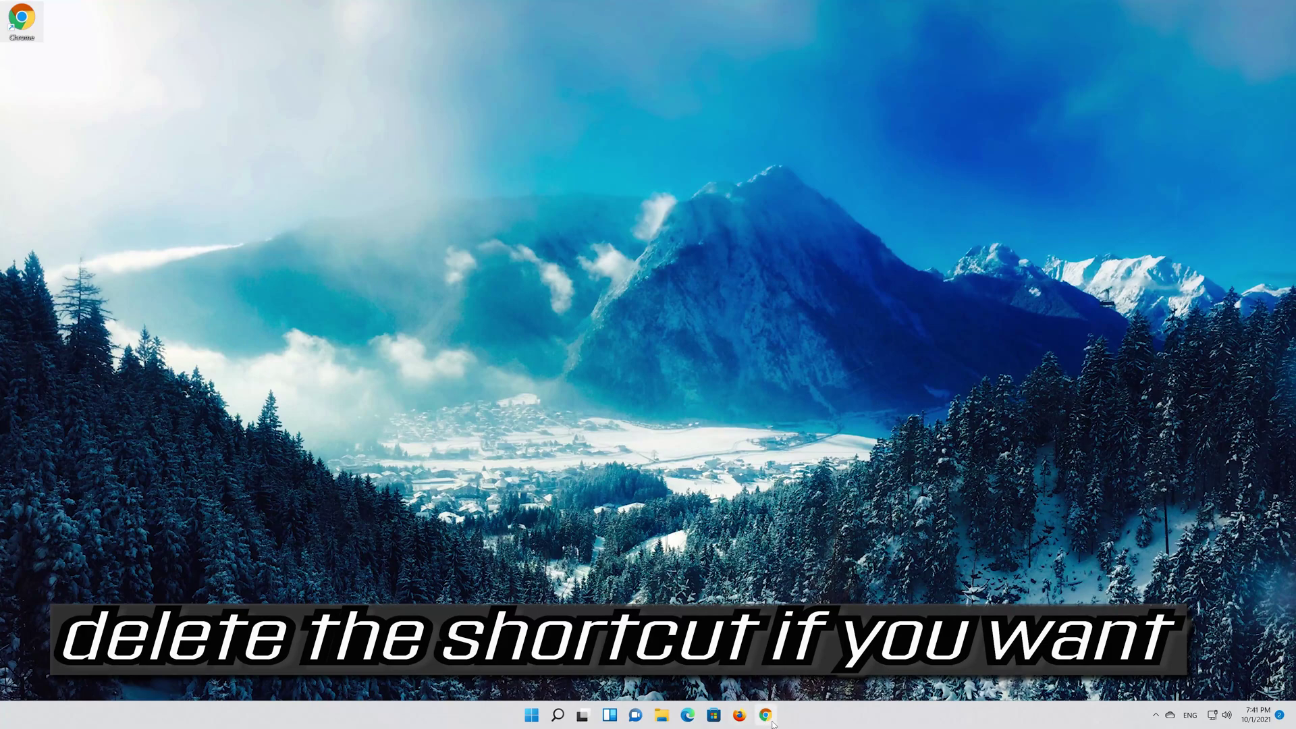
Step: Delete the Chrome desktop shortcut and try the new taskbar pin
{"action": "left_click_drag", "start_coordinate": [127, 115], "coordinate": [11, 23]}
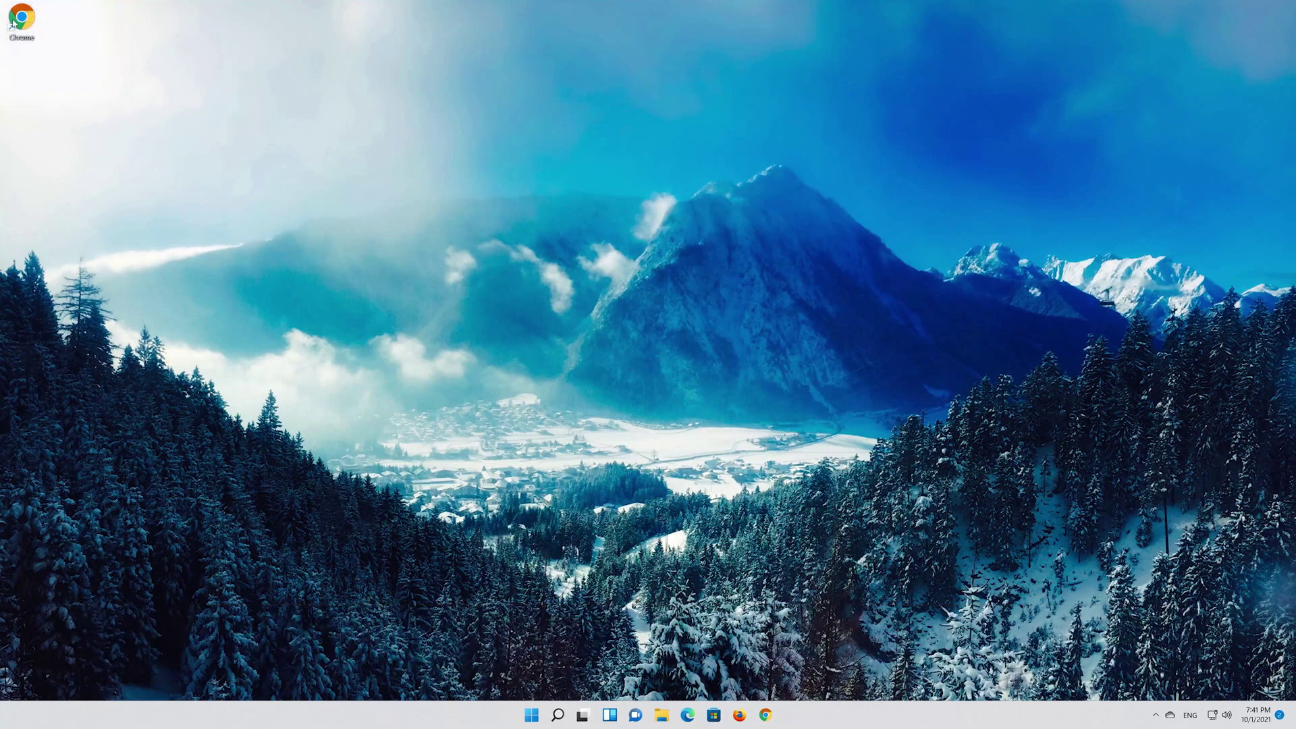
{"action": "right_click", "coordinate": [11, 24]}
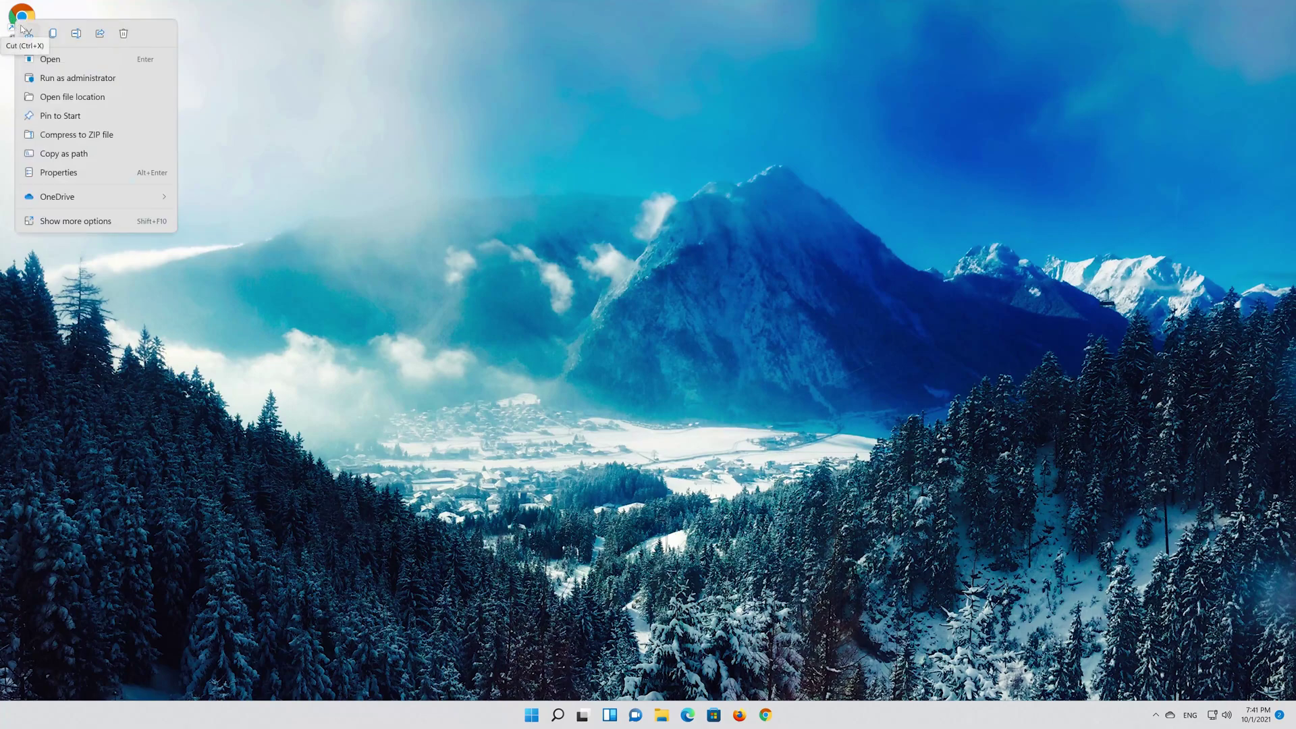
{"action": "left_click", "coordinate": [125, 33]}
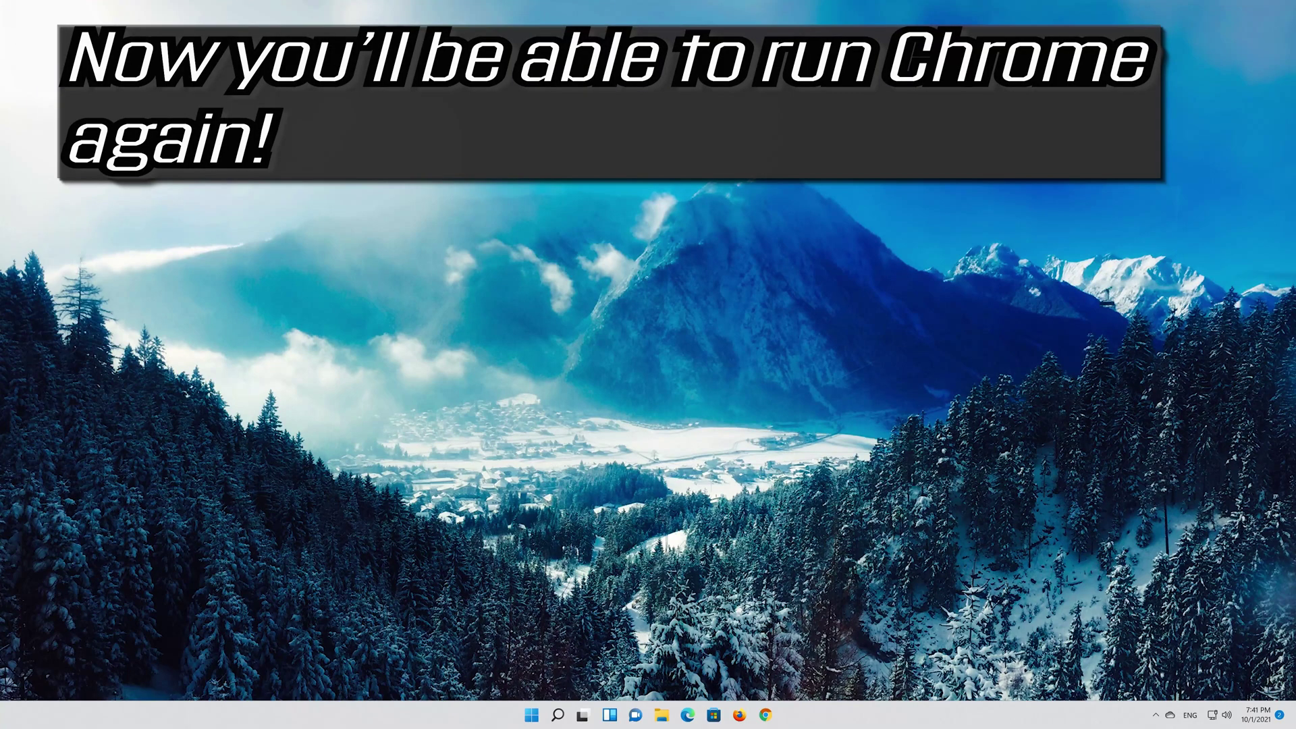
{"action": "left_click", "coordinate": [764, 717]}
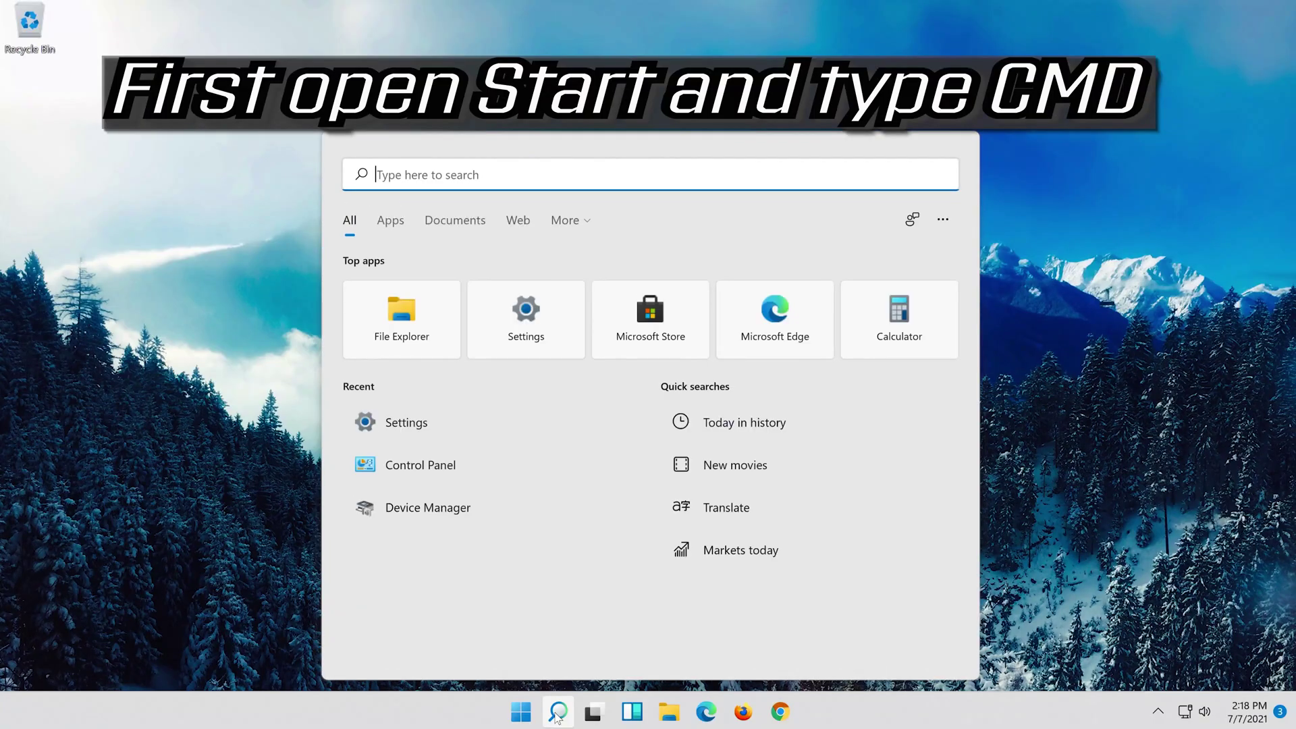
Step: Run Command Prompt as administrator and enter 'netsh int ip reset c:\resetlog.txt'
{"action": "type", "text": "cmd"}
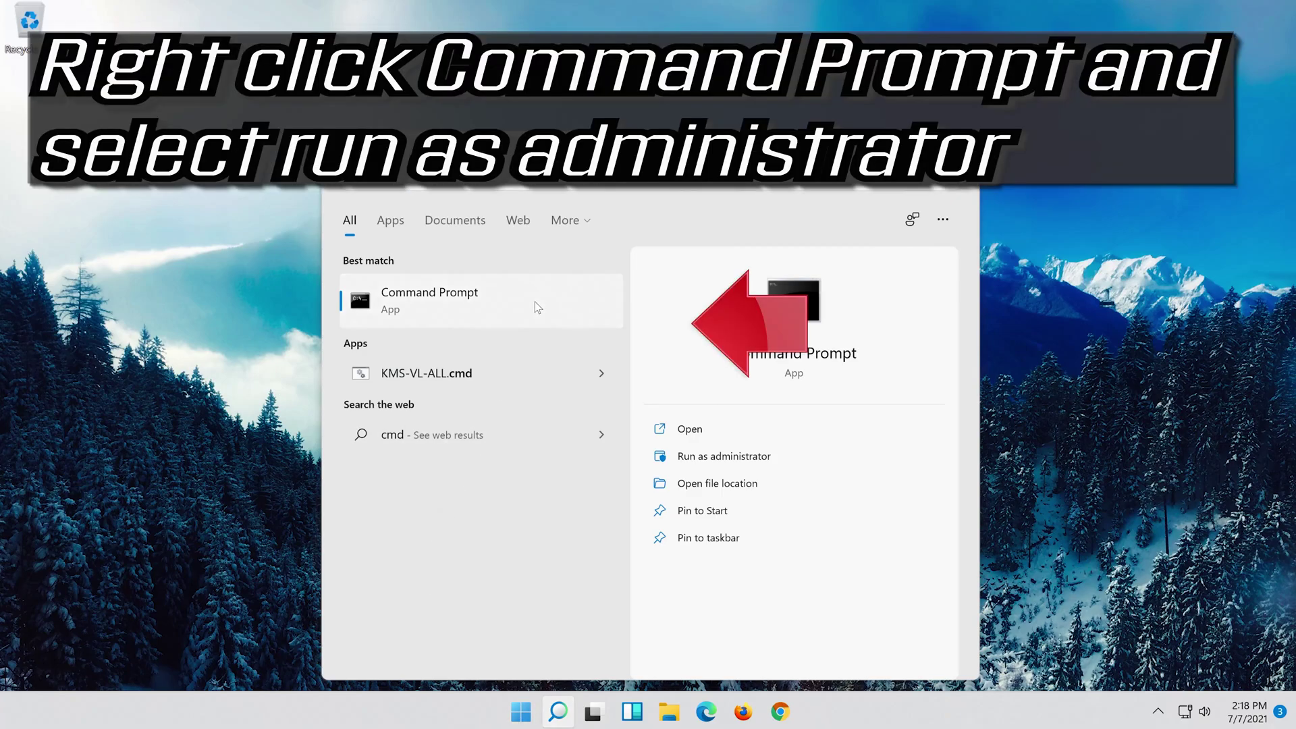
{"action": "right_click", "coordinate": [535, 301]}
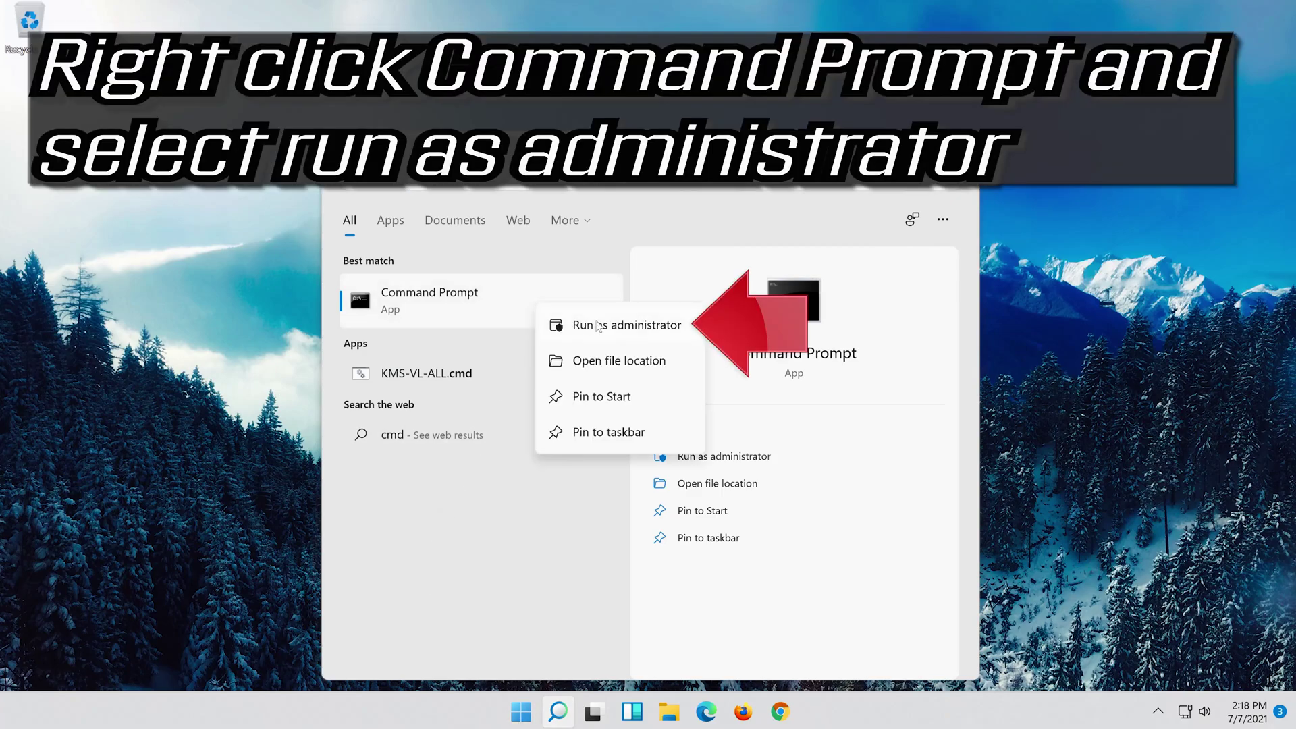
{"action": "left_click", "coordinate": [642, 327]}
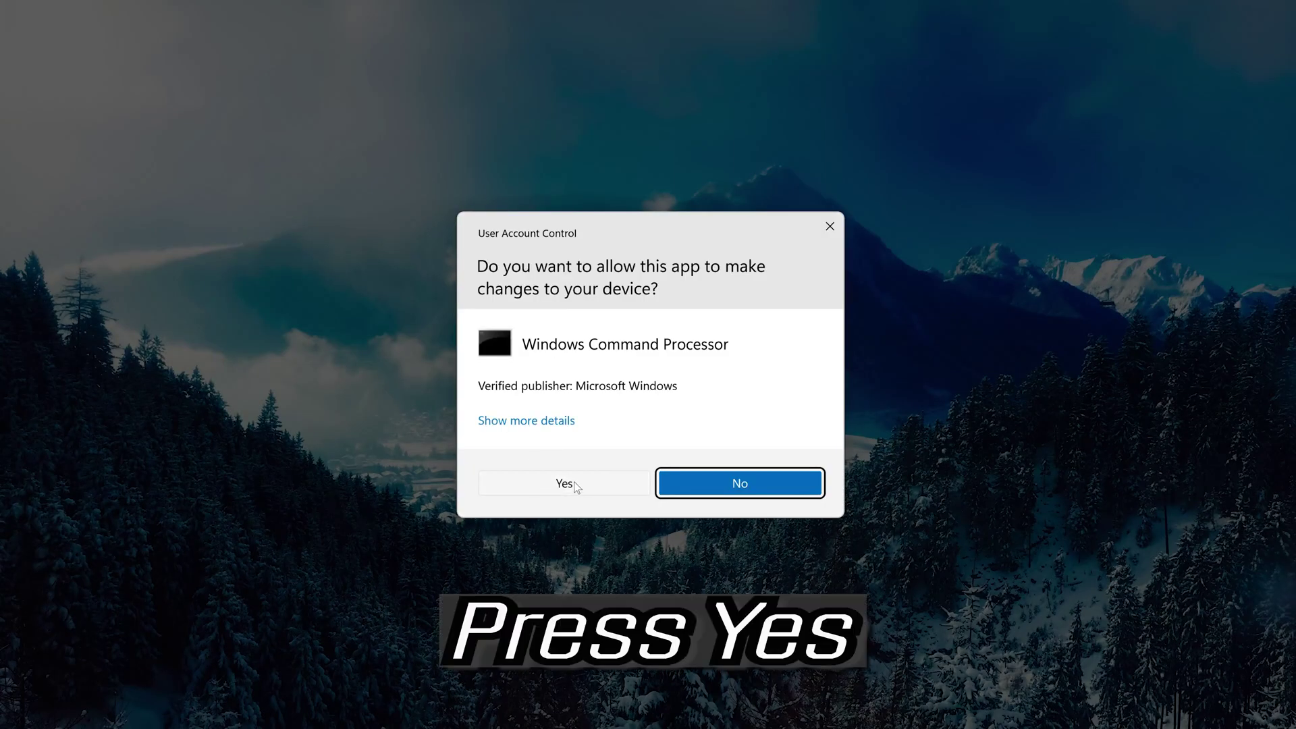
{"action": "left_click", "coordinate": [565, 482]}
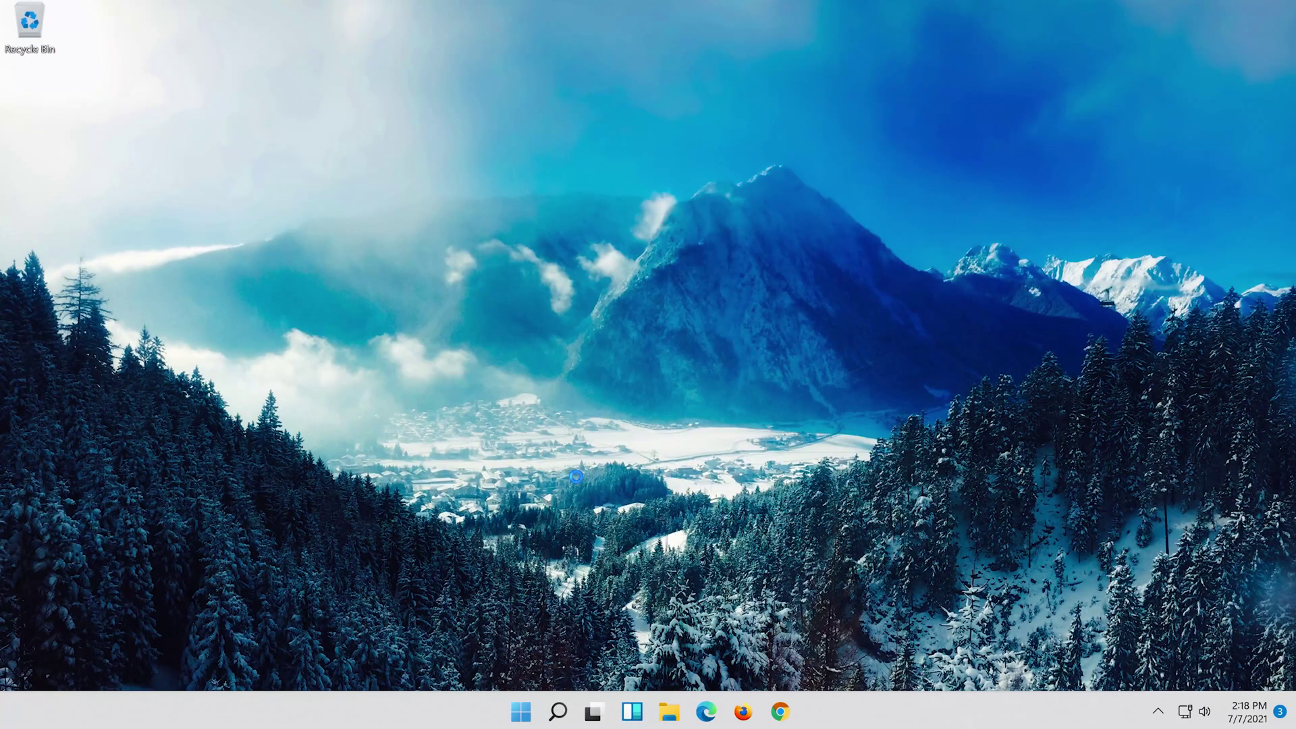
{"action": "type", "text": "n"}
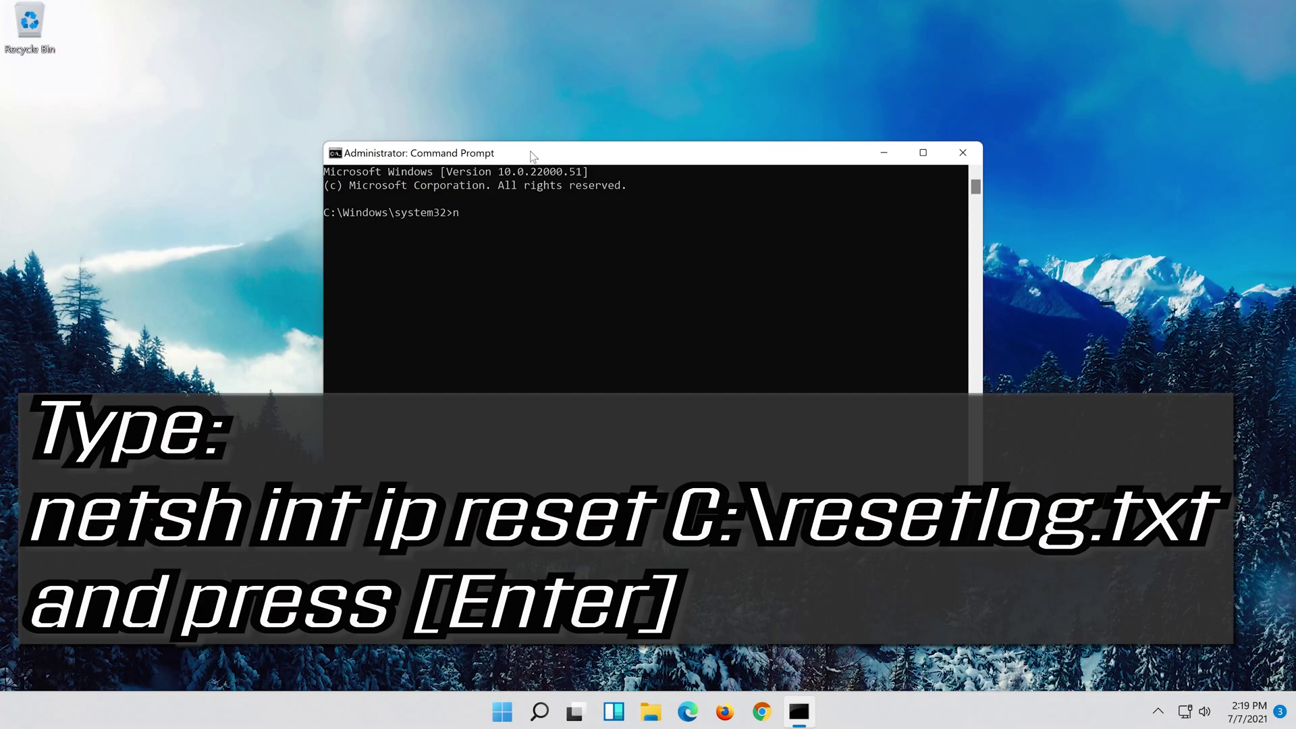
{"action": "type", "text": "etsh int ip reset c:\\resetlog.txt"}
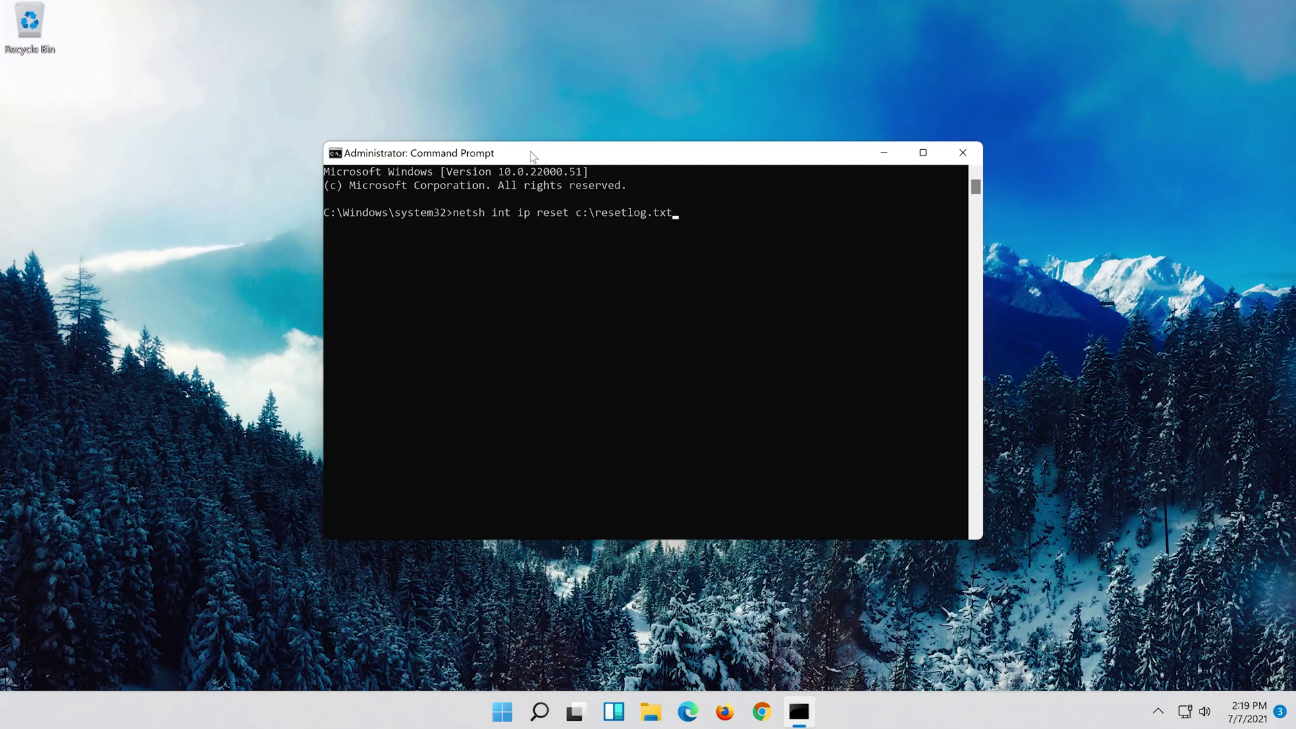
Step: Run netsh int ip reset c:\resetlog.txt, then enter the netsh winsock reset command
{"action": "key", "text": "Return"}
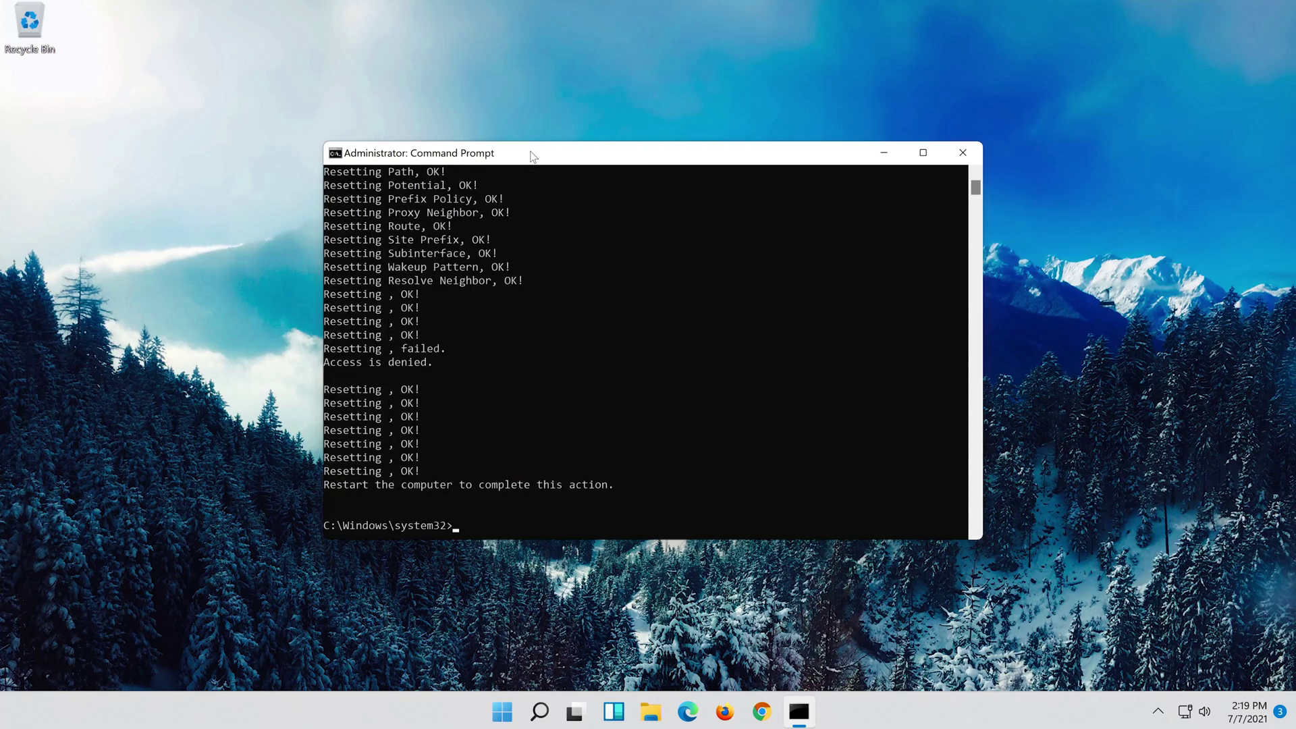
{"action": "type", "text": "n"}
{"action": "type", "text": "et"}
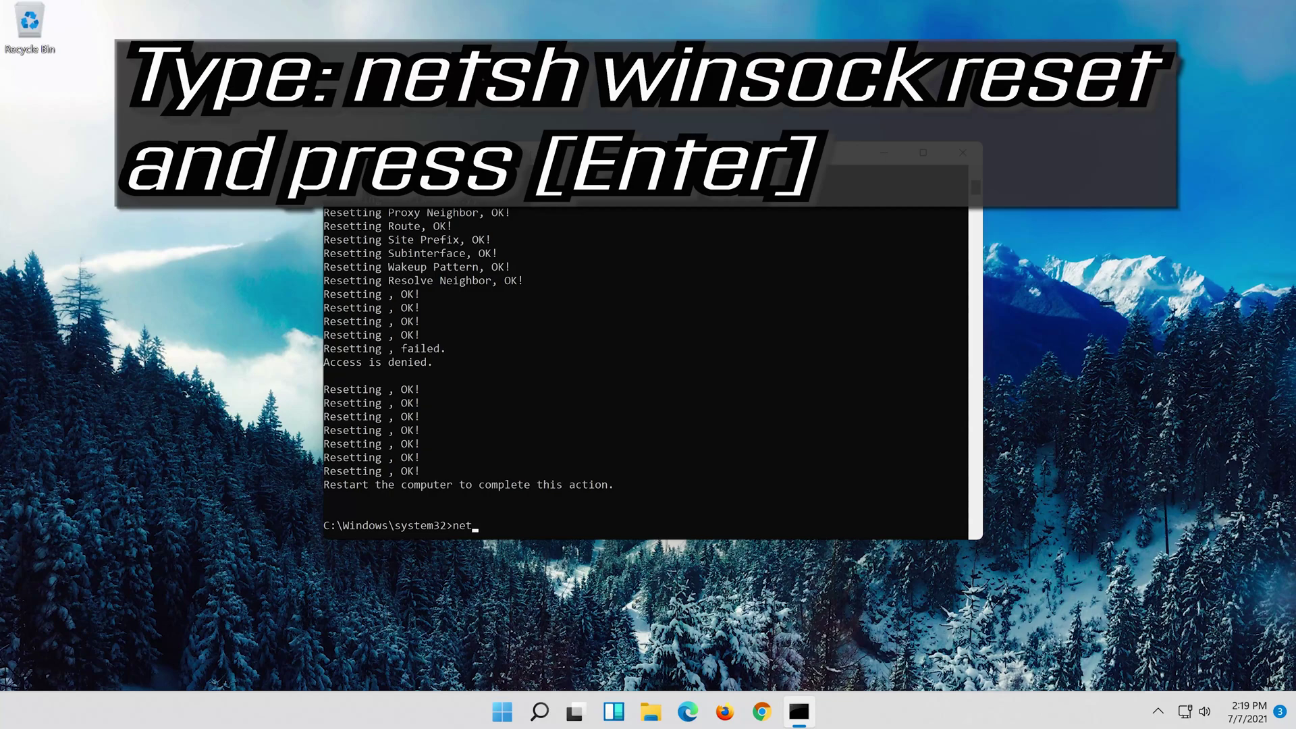
{"action": "type", "text": "sh winsock reset"}
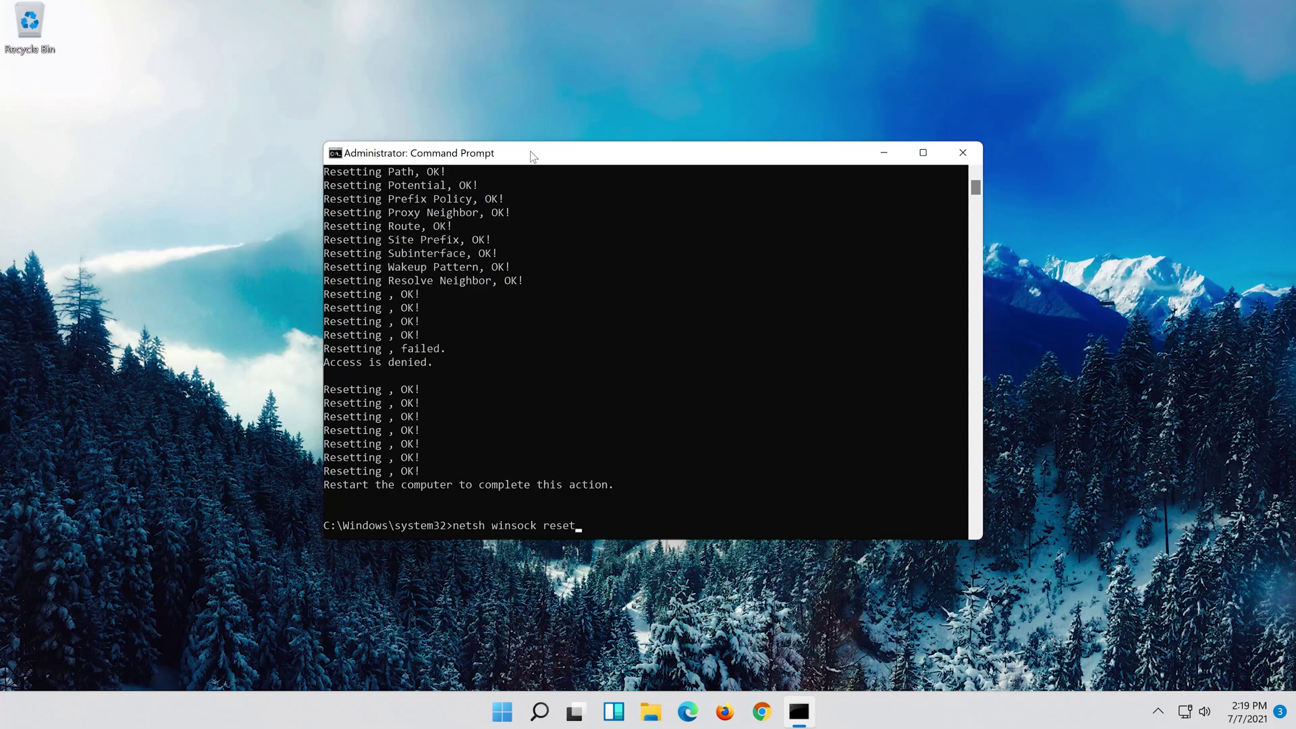
Step: Run netsh winsock reset so the Winsock Catalog is reset, pending a restart
{"action": "key", "text": "Return"}
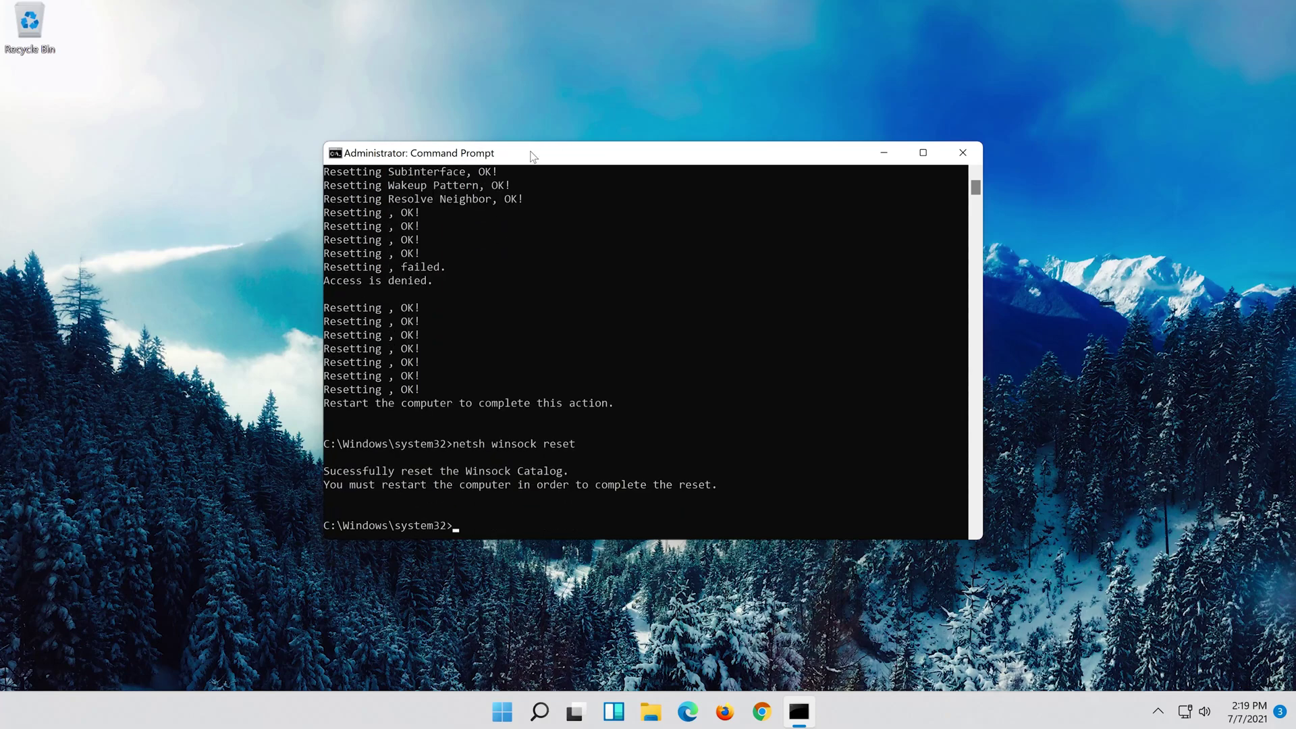
Step: Flush the DNS Resolver Cache with ipconfig /flushdns
{"action": "type", "text": "ipconfig"}
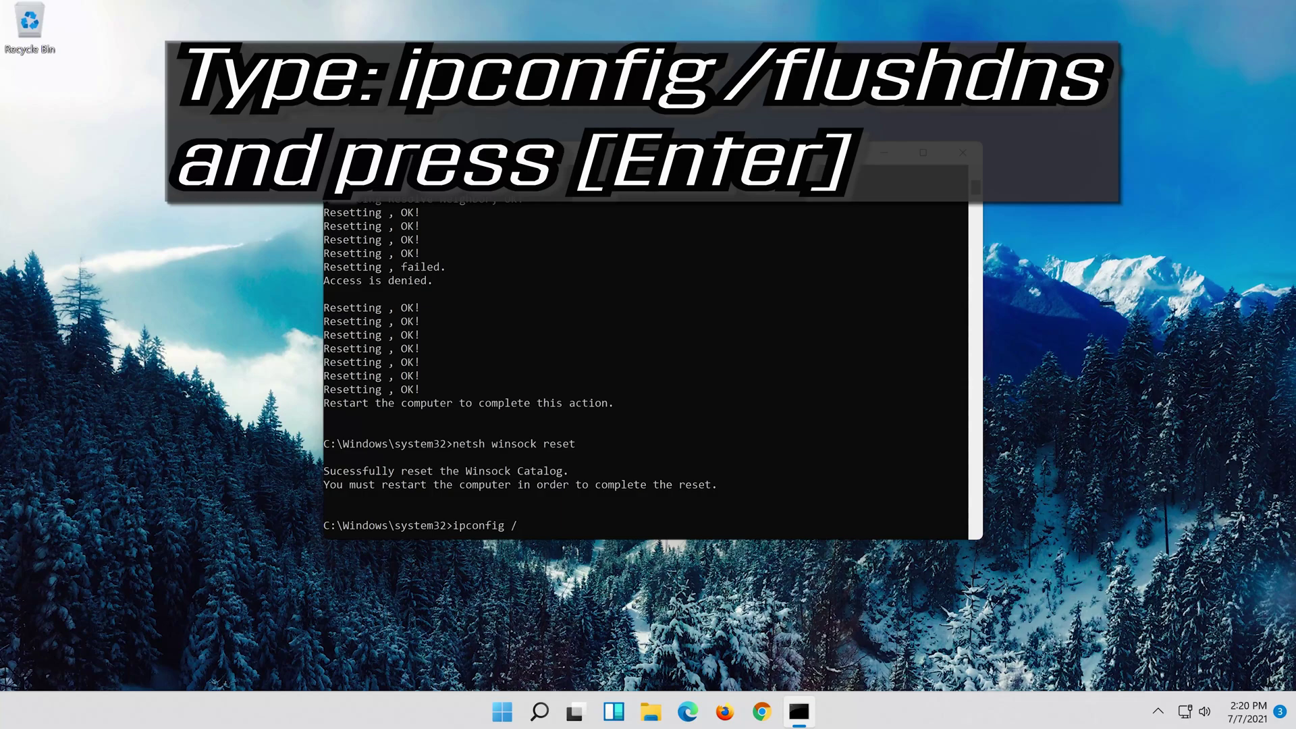
{"action": "type", "text": " /flushdns"}
{"action": "key", "text": "Return"}
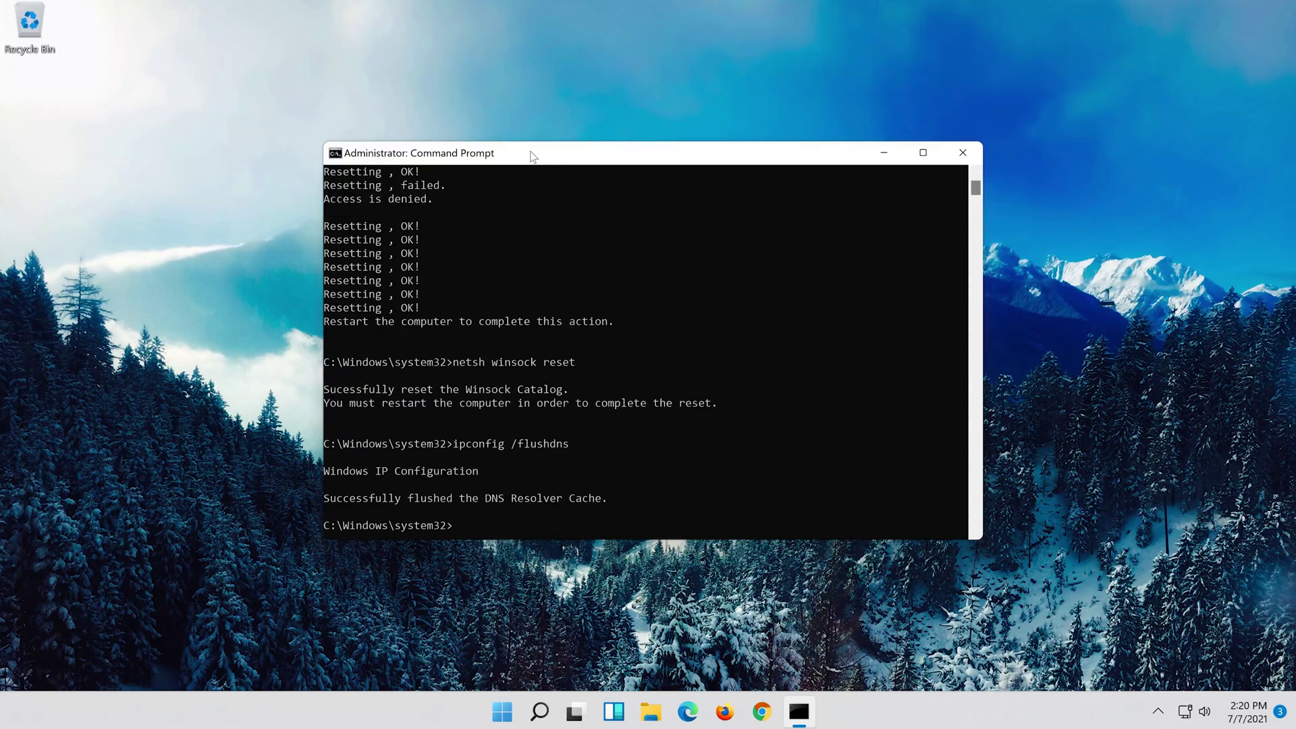
Step: Close the Administrator Command Prompt with the exit command
{"action": "type", "text": "ex"}
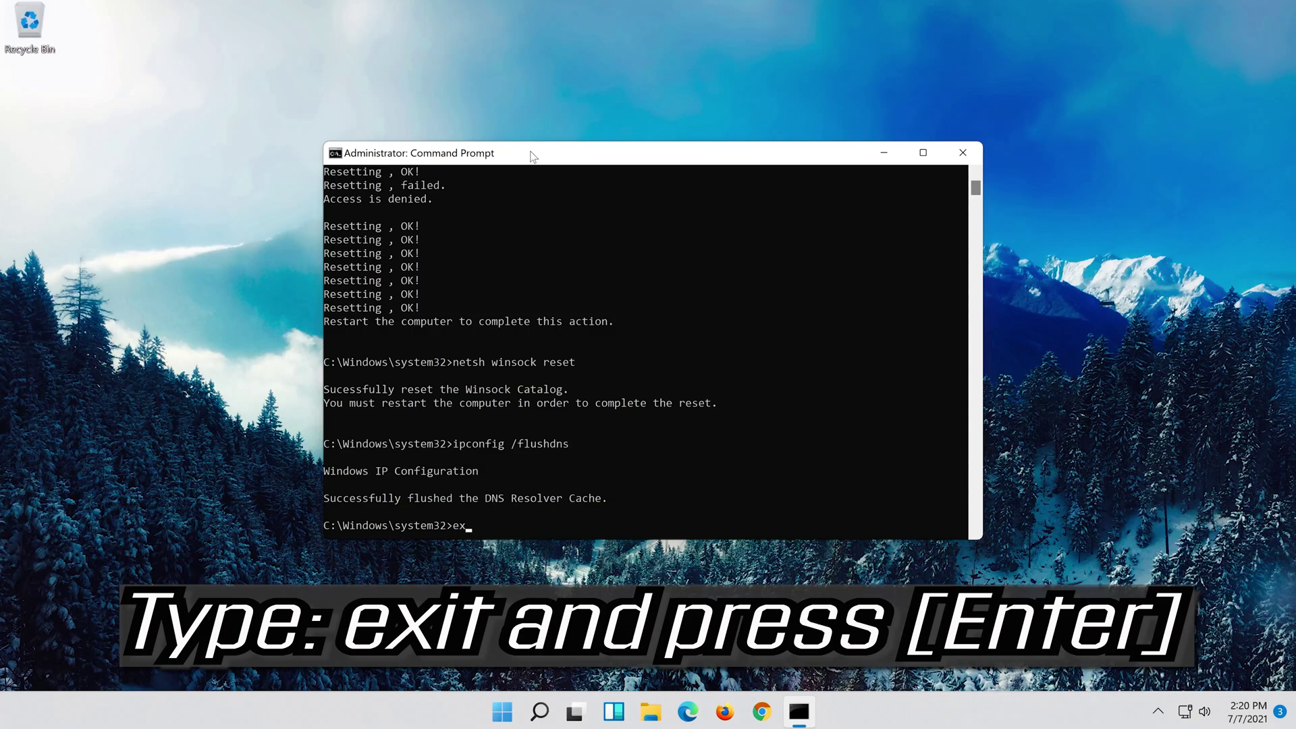
{"action": "type", "text": "it"}
{"action": "key", "text": "Return"}
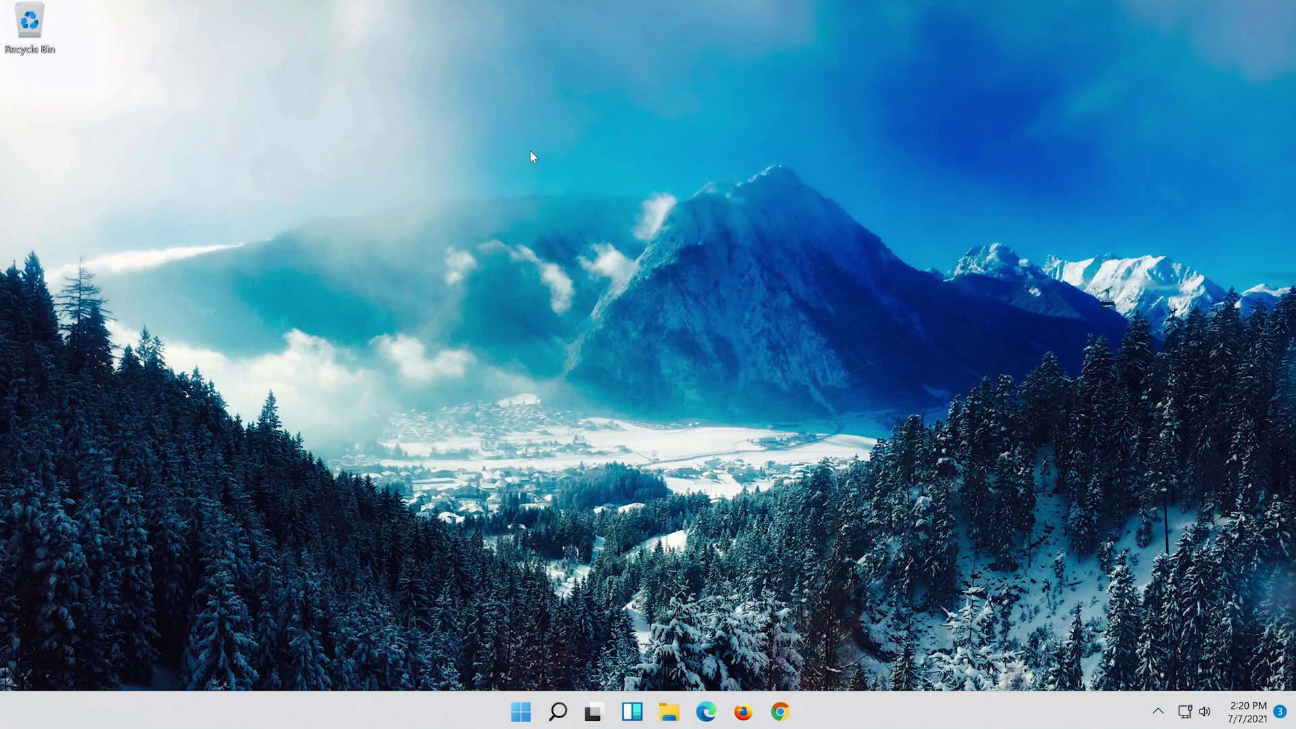